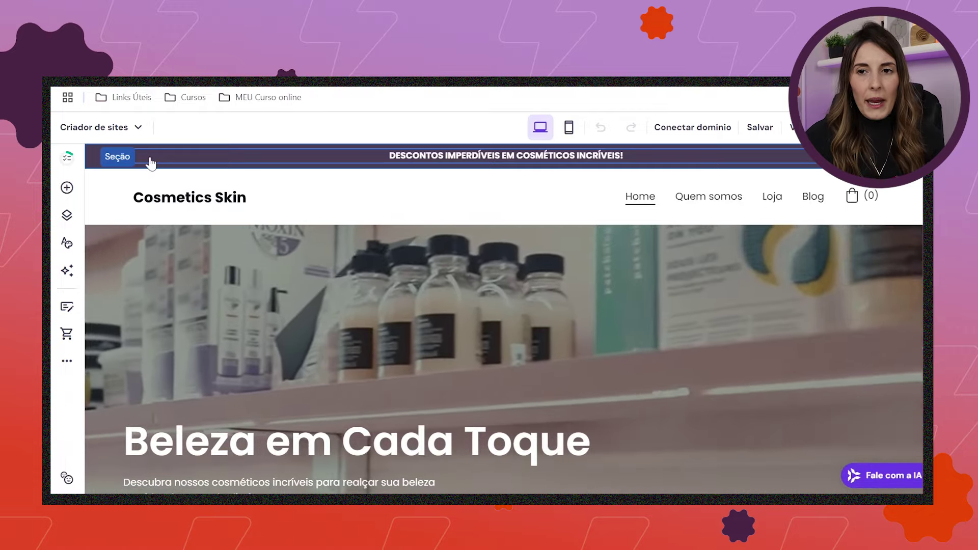
Step: Set the background colour of the announcement bar section above the header to #7b1fa2
click(94, 166)
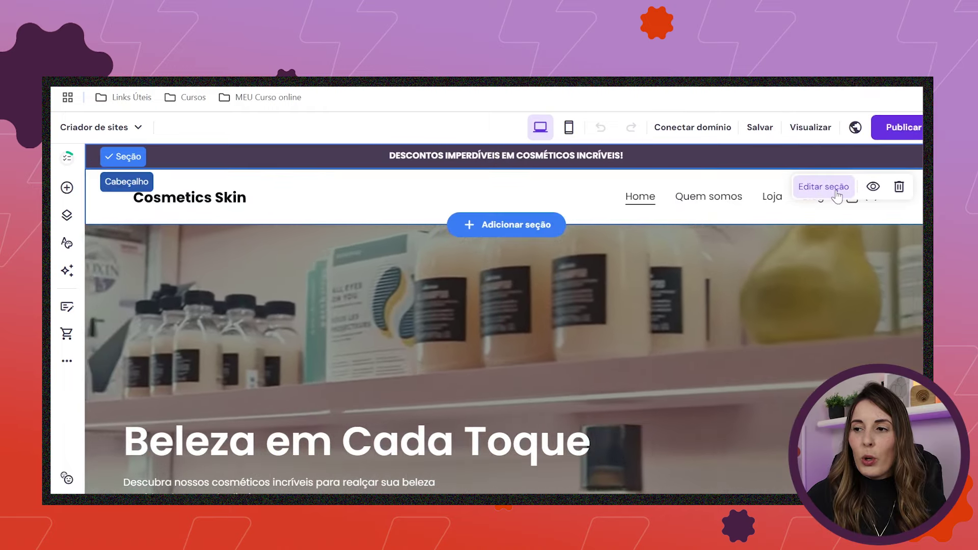
click(815, 188)
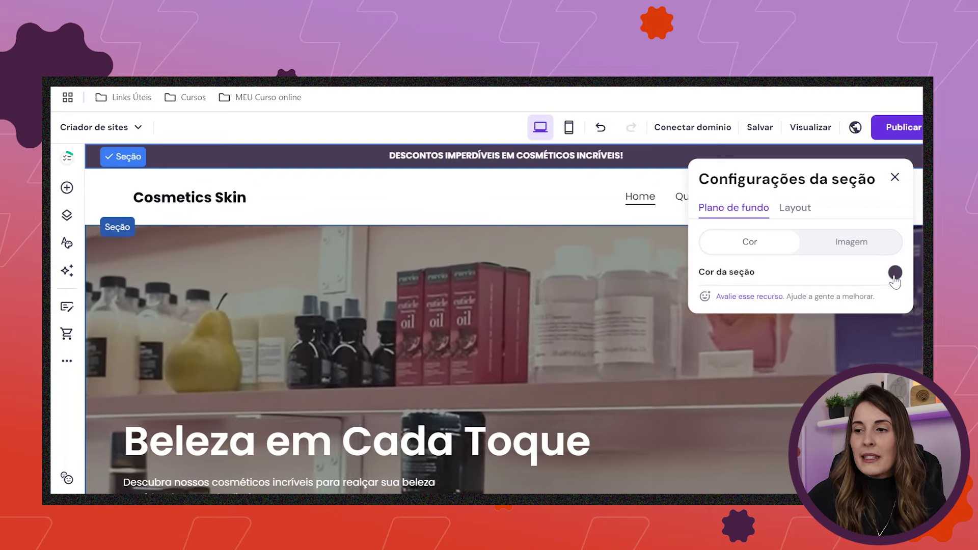
click(896, 273)
click(611, 405)
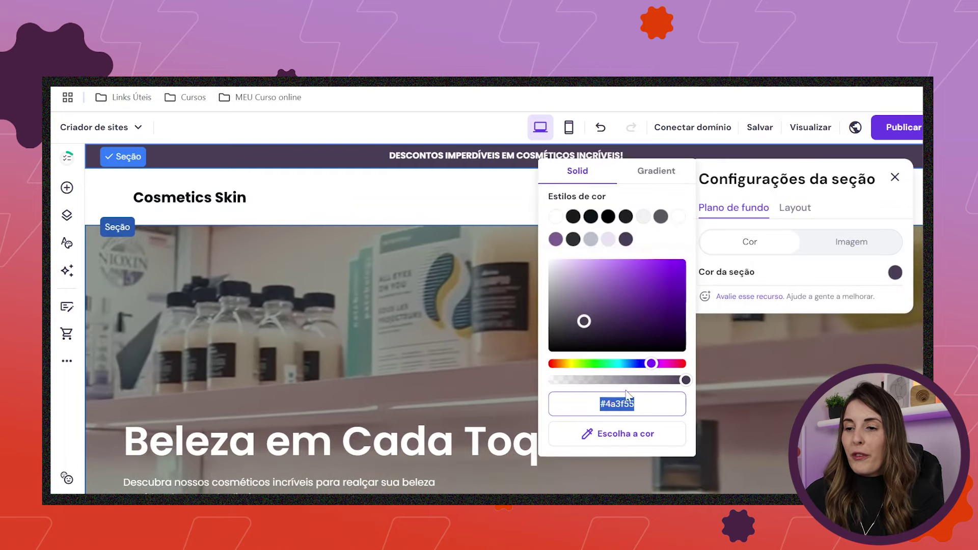
text(#7b1fa2)
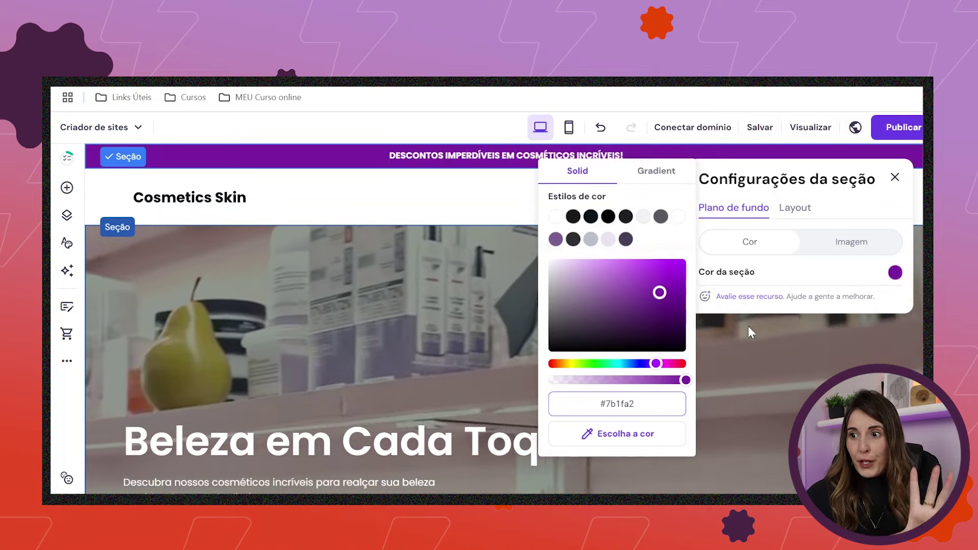
click(418, 202)
key(ctrl+z)
Step: Change the announcement bar text to "DESCONTOS INCRÍVEIS SÓ HOJE!"
click(469, 156)
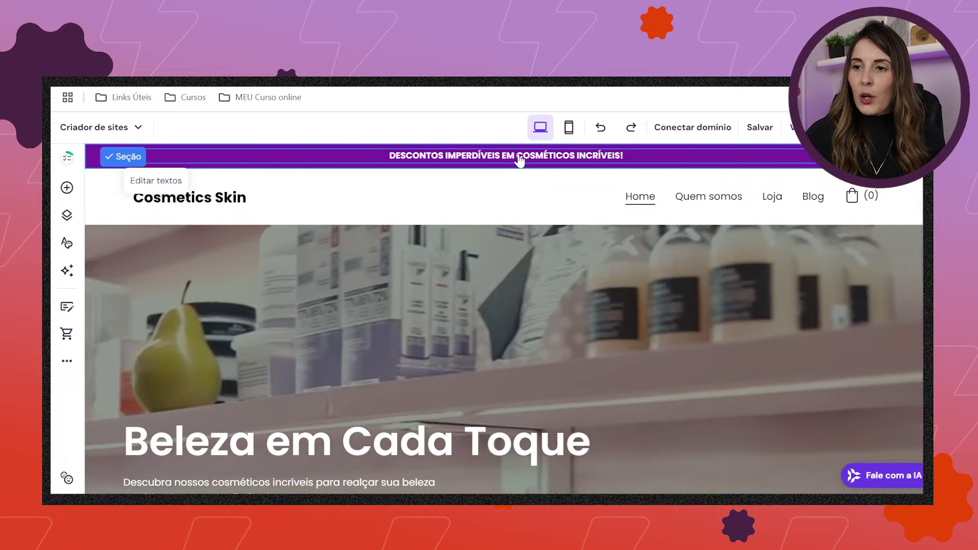
click(469, 157)
key(BackSpace)
key(BackSpace)
key(BackSpace)
key(BackSpace)
key(BackSpace)
key(BackSpace)
key(BackSpace)
key(BackSpace)
key(BackSpace)
key(BackSpace)
key(BackSpace)
key(BackSpace)
key(BackSpace)
key(BackSpace)
key(BackSpace)
key(BackSpace)
key(BackSpace)
key(BackSpace)
key(BackSpace)
key(BackSpace)
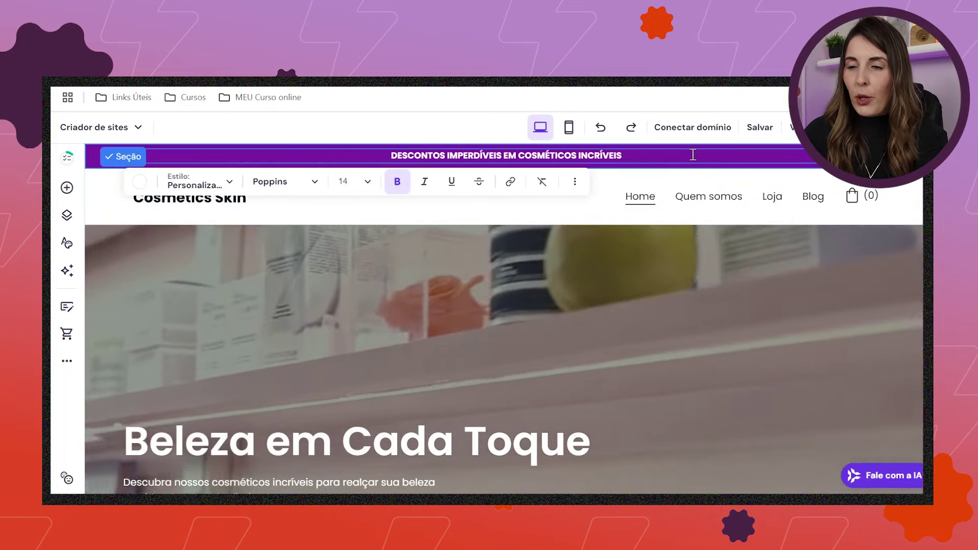
key(BackSpace)
key(BackSpace)
key(BackSpace)
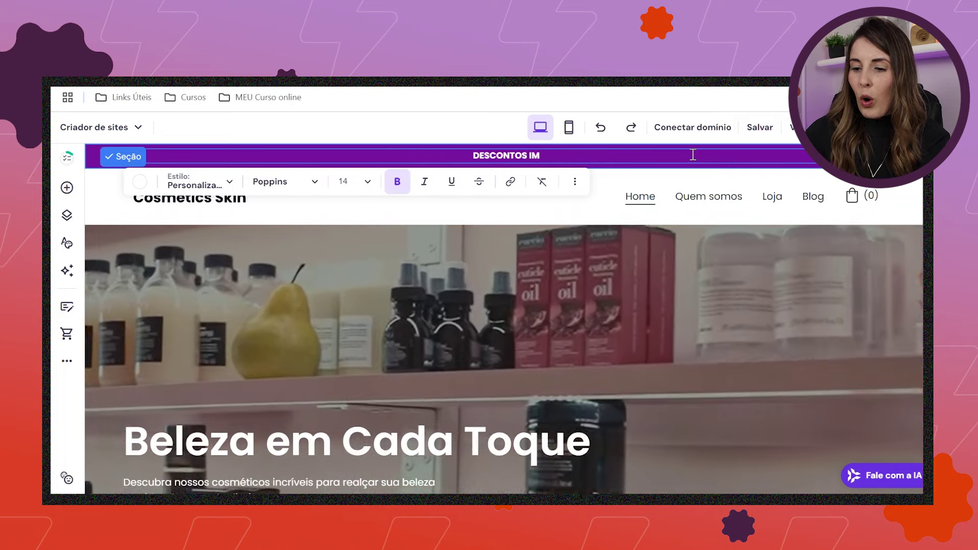
text(NCRÍVEIS SÓ HOJE!)
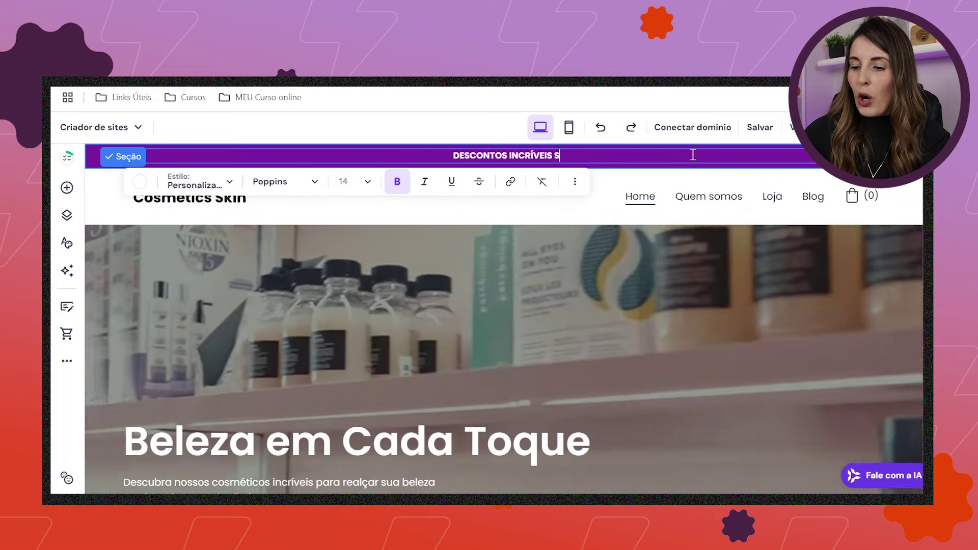
click(370, 262)
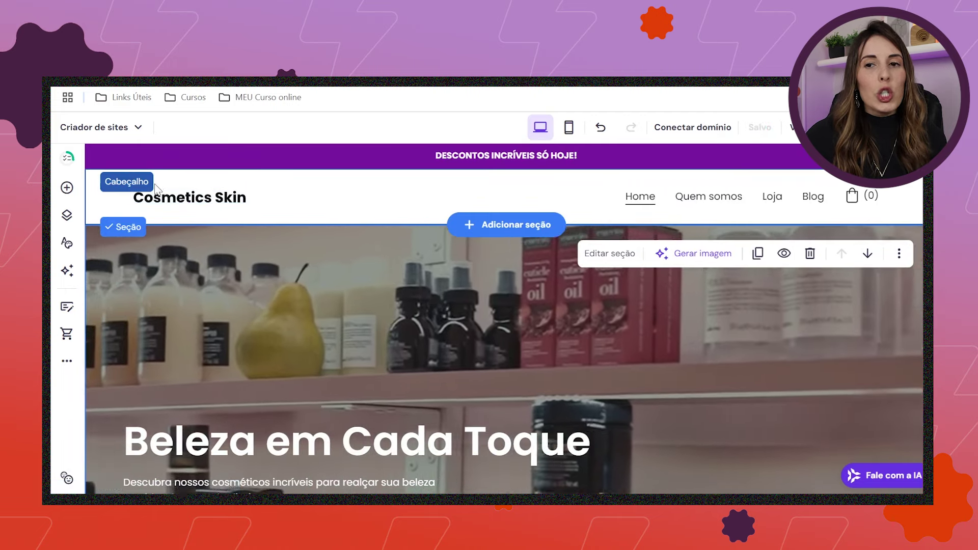
Step: Replace the header logo with the cosmetics-1 PNG, importing it into the media library
click(170, 205)
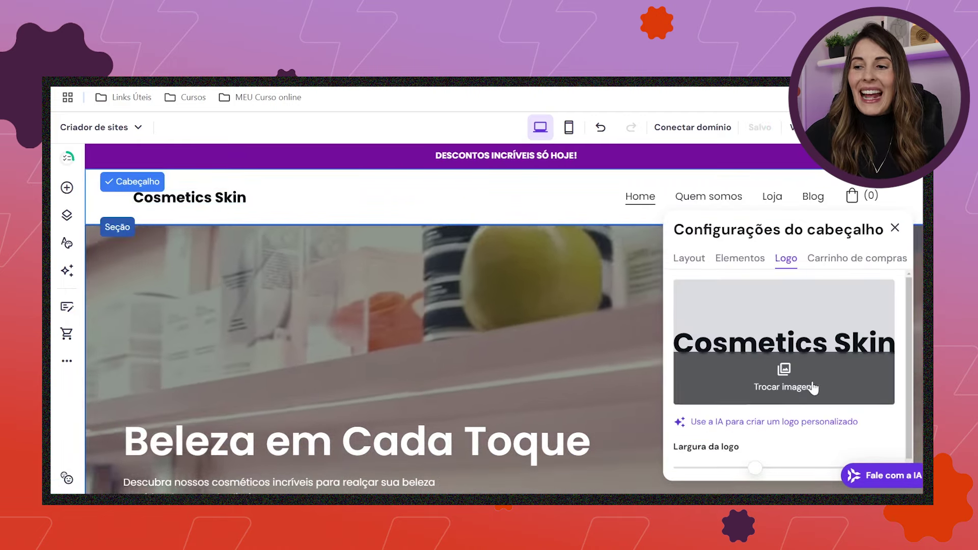
click(787, 380)
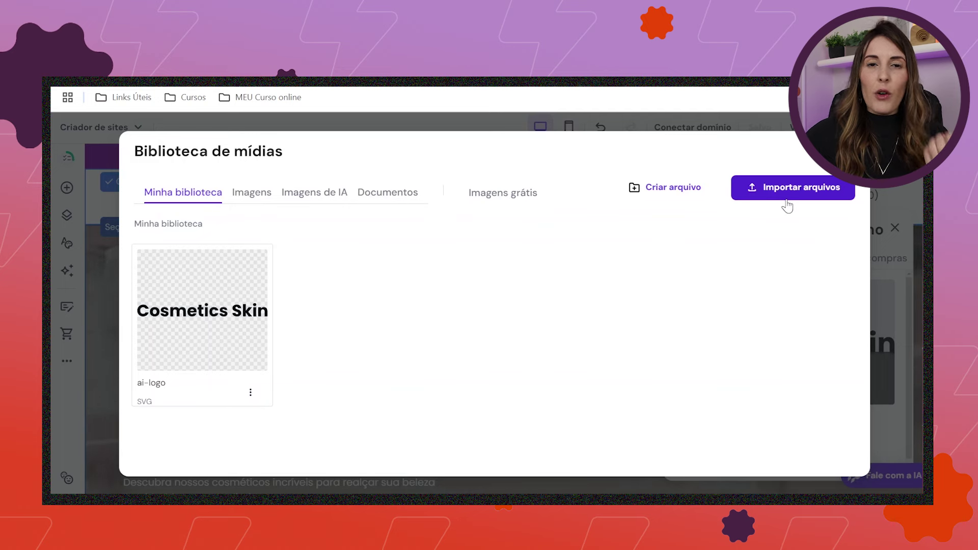
click(817, 194)
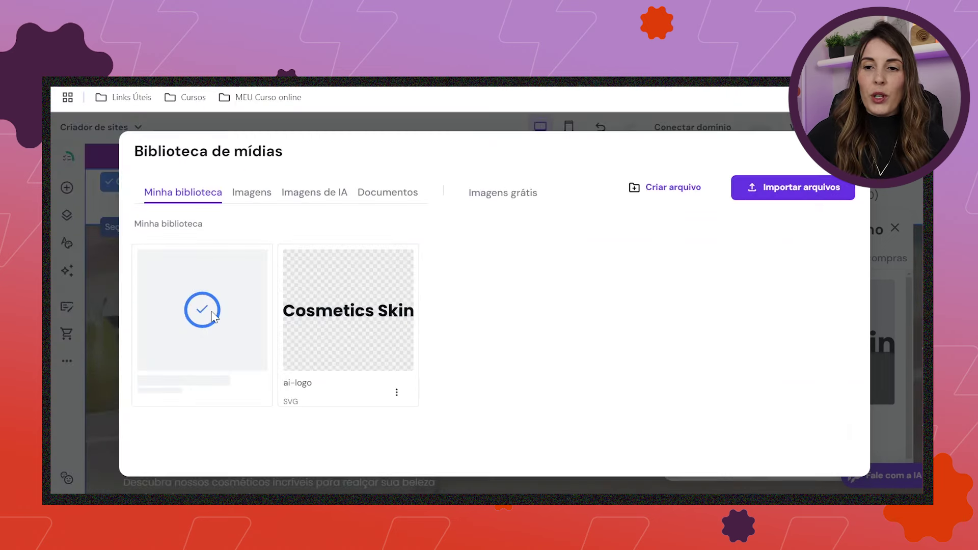
mouse_move(204, 313)
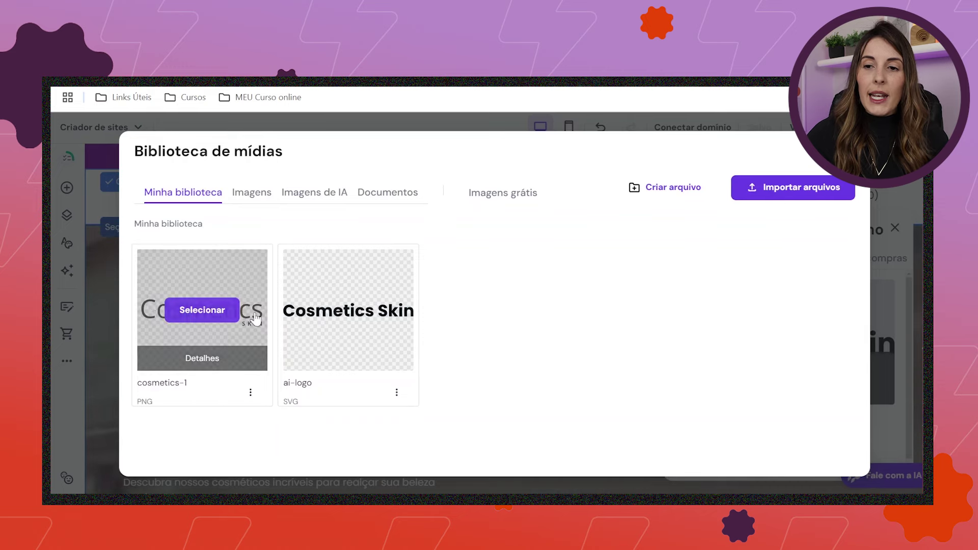
click(208, 311)
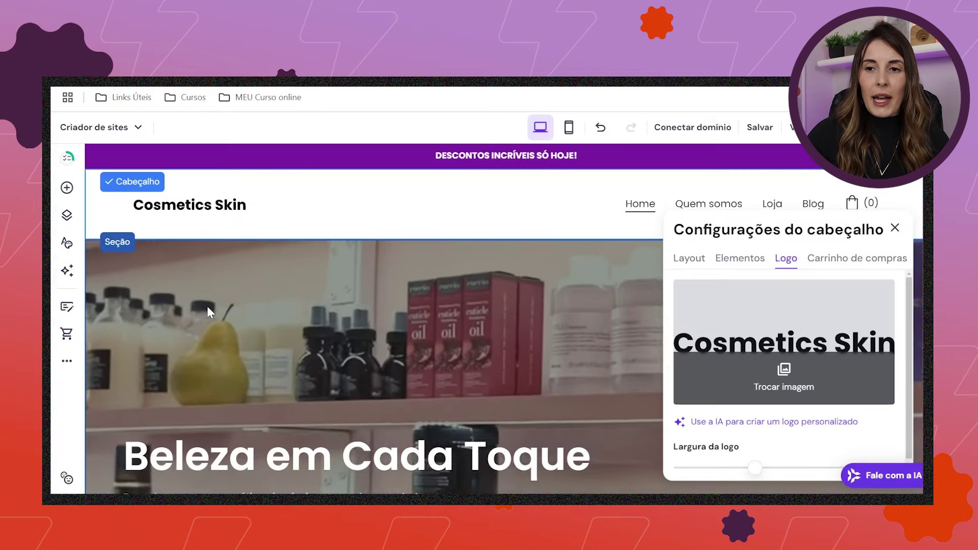
key(ctrl+super+Left)
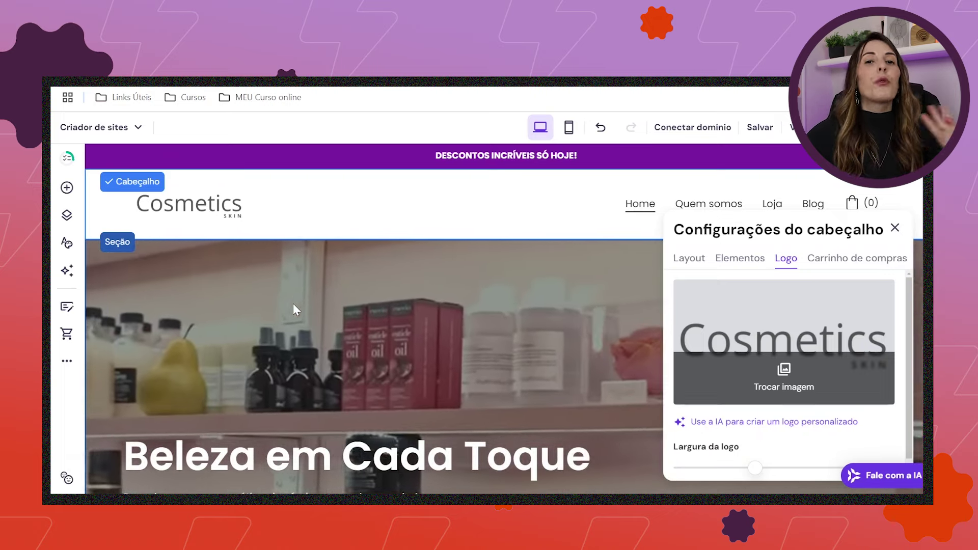
Step: Switch the hero section's background from video to image and use the vivavida-5 picture from the media library
click(262, 297)
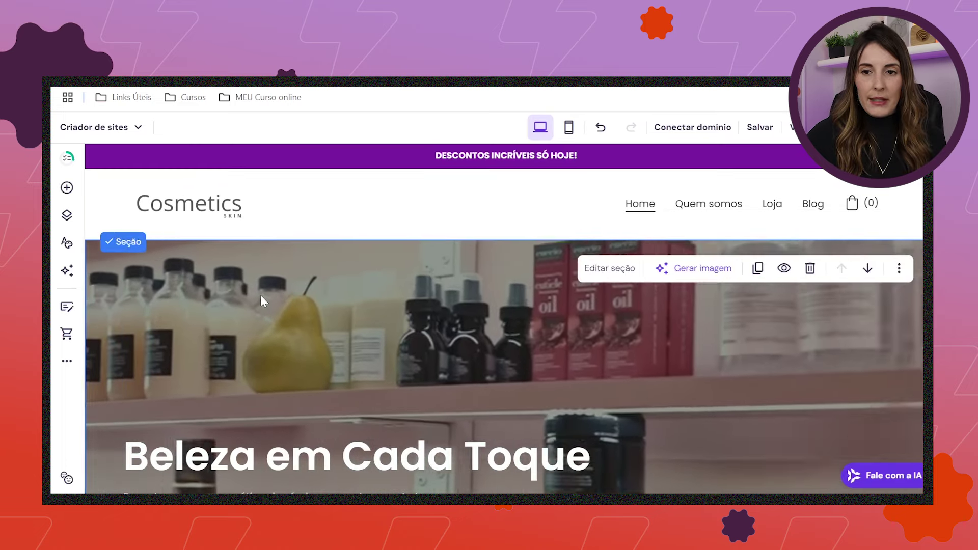
click(622, 267)
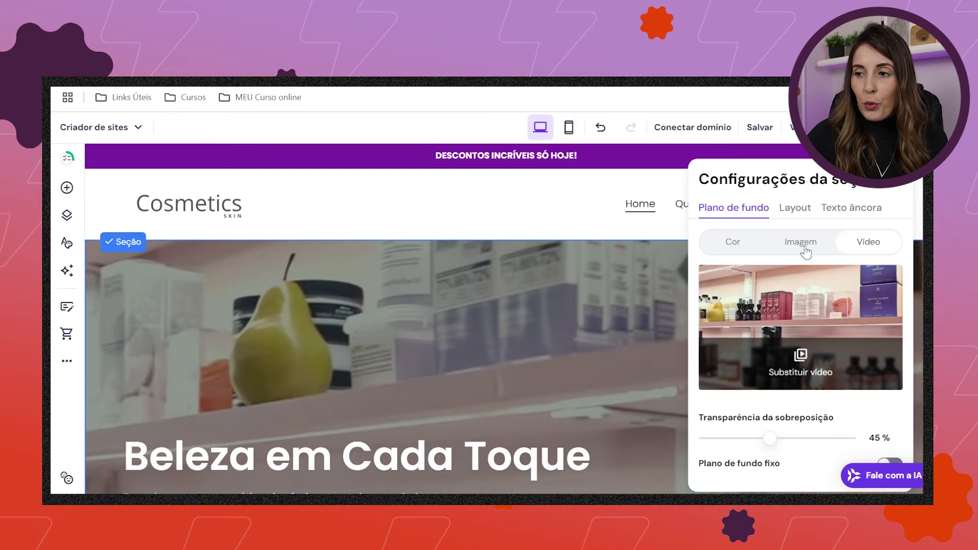
click(797, 244)
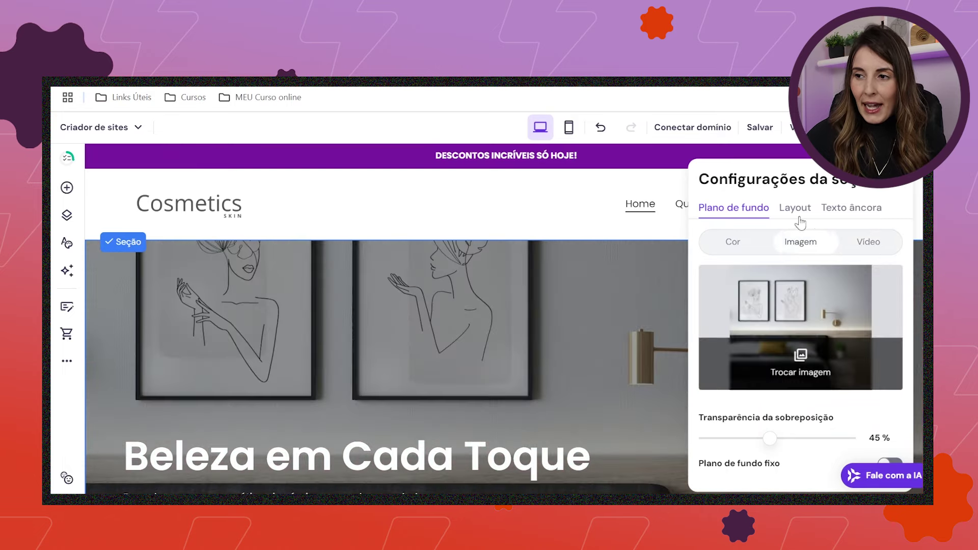
click(799, 375)
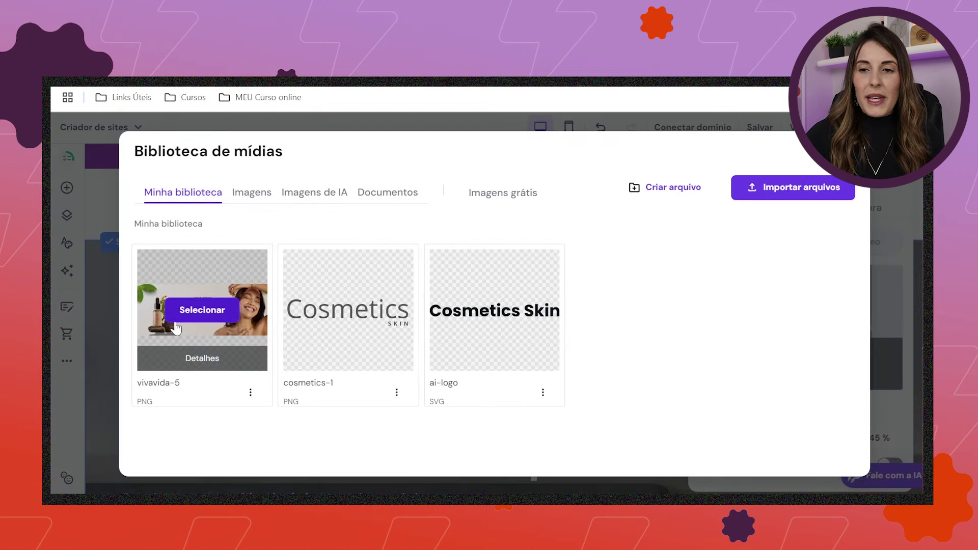
click(215, 311)
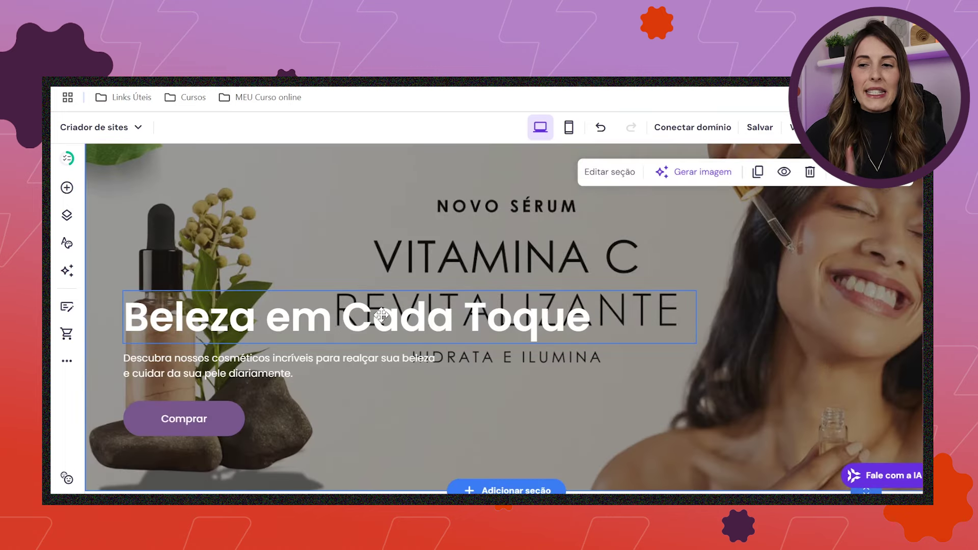
Step: Delete the hero's headline and description, and move the Comprar button to the centre below "HIDRATA E ILUMINA"
click(240, 322)
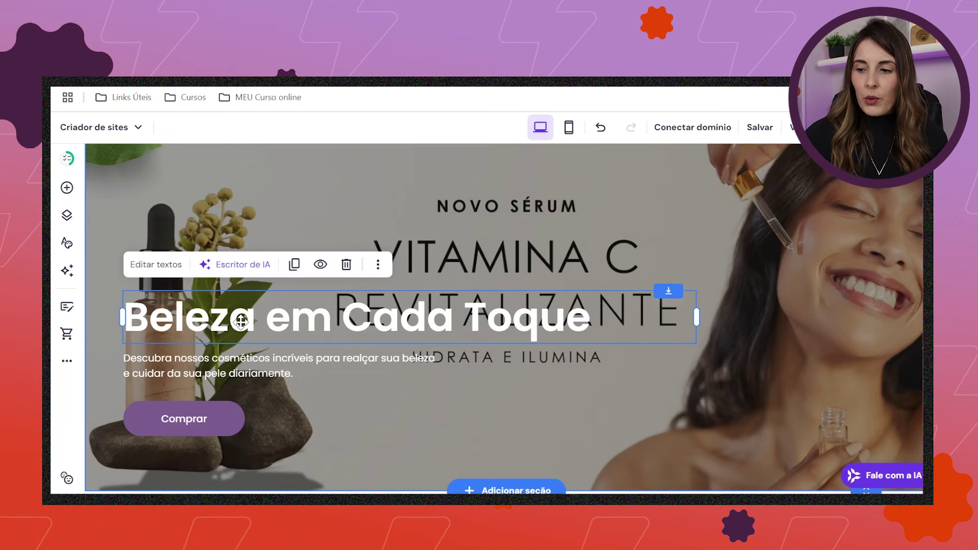
key(Delete)
click(309, 352)
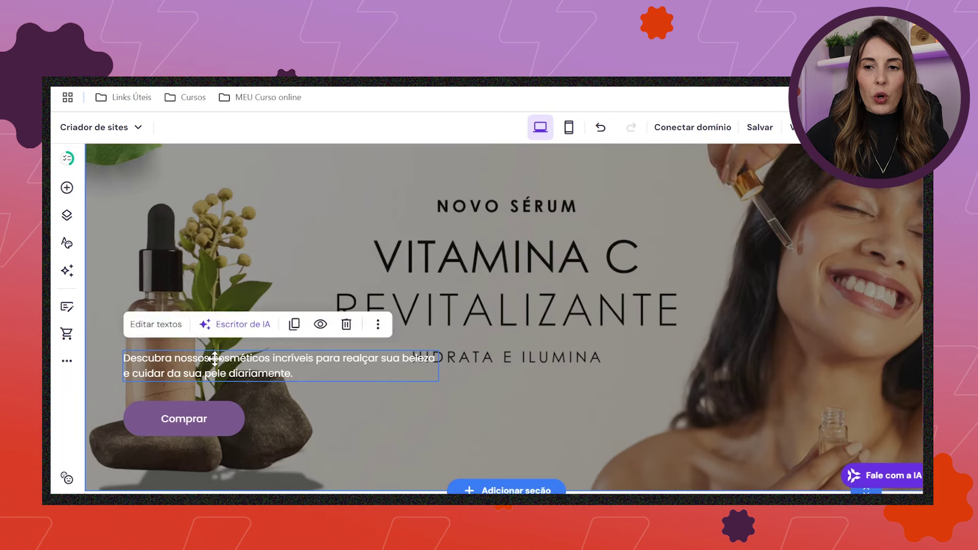
click(347, 326)
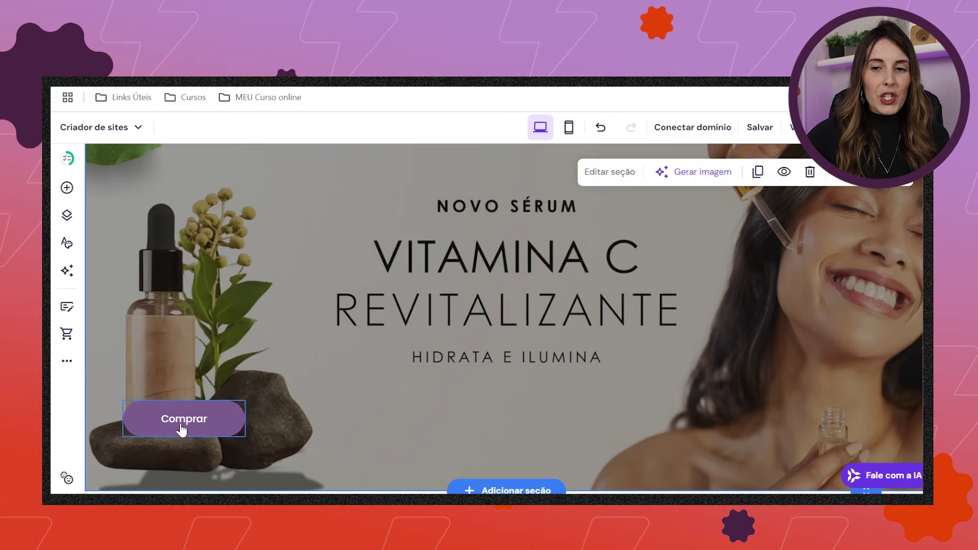
drag(171, 419, 497, 402)
click(551, 449)
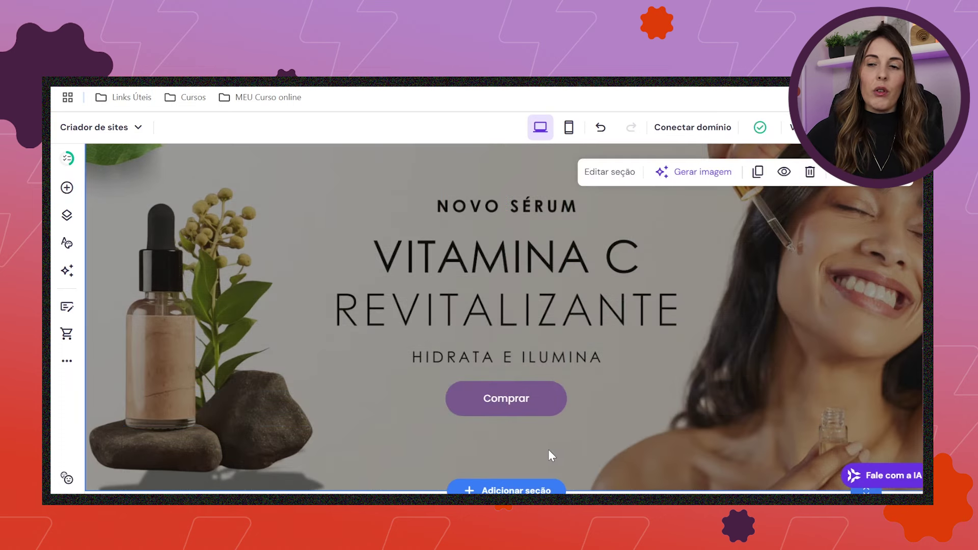
Step: Set the Comprar button's normal fill colour to white (#ffffff) and its text colour to black
click(545, 404)
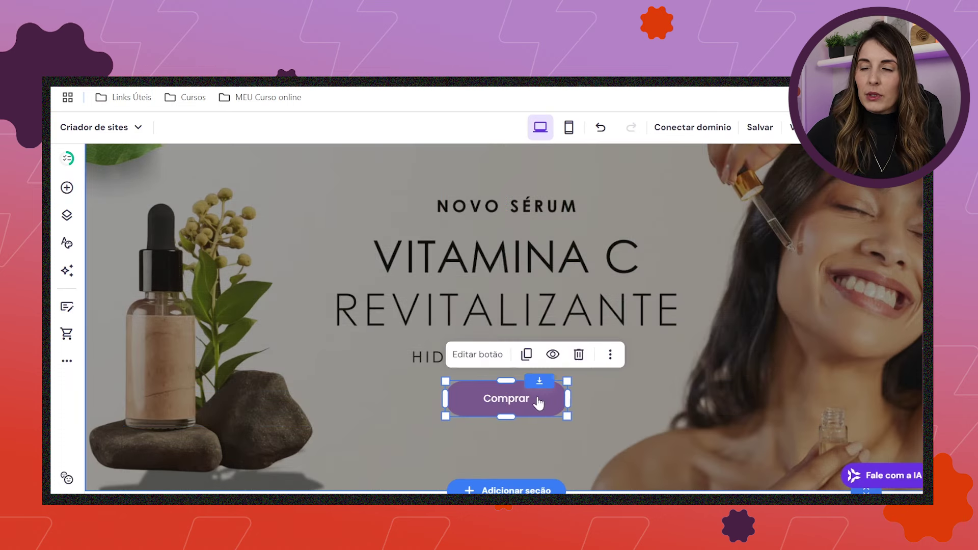
click(478, 355)
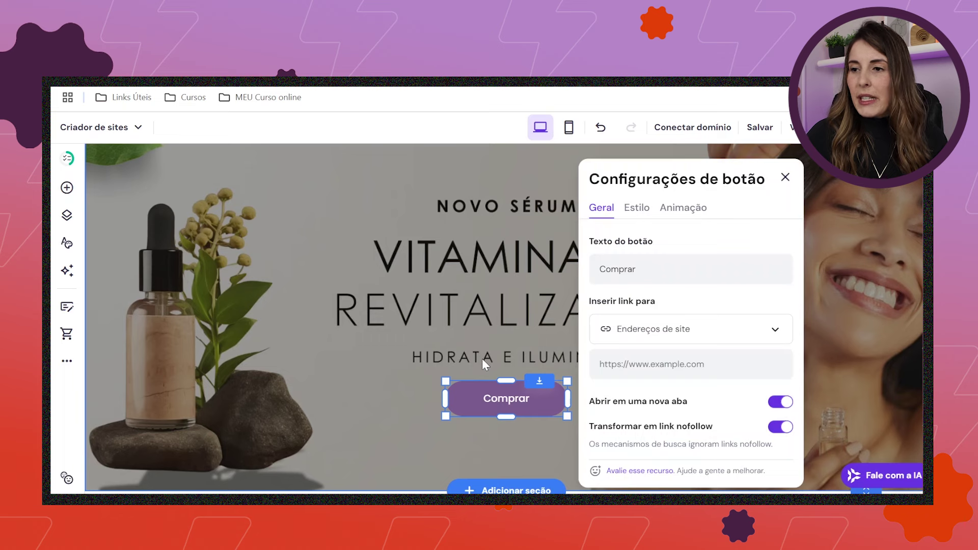
click(636, 216)
click(786, 273)
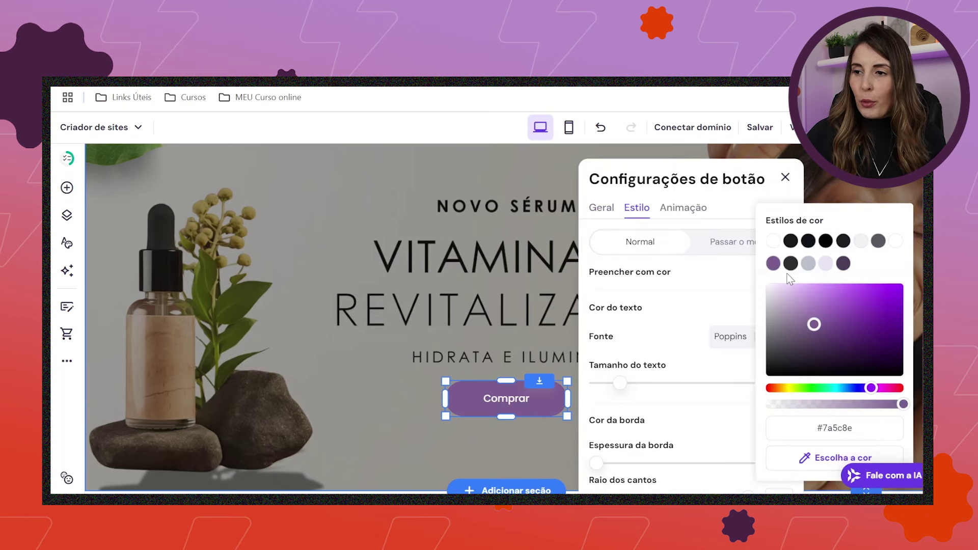
click(775, 243)
click(605, 309)
click(787, 308)
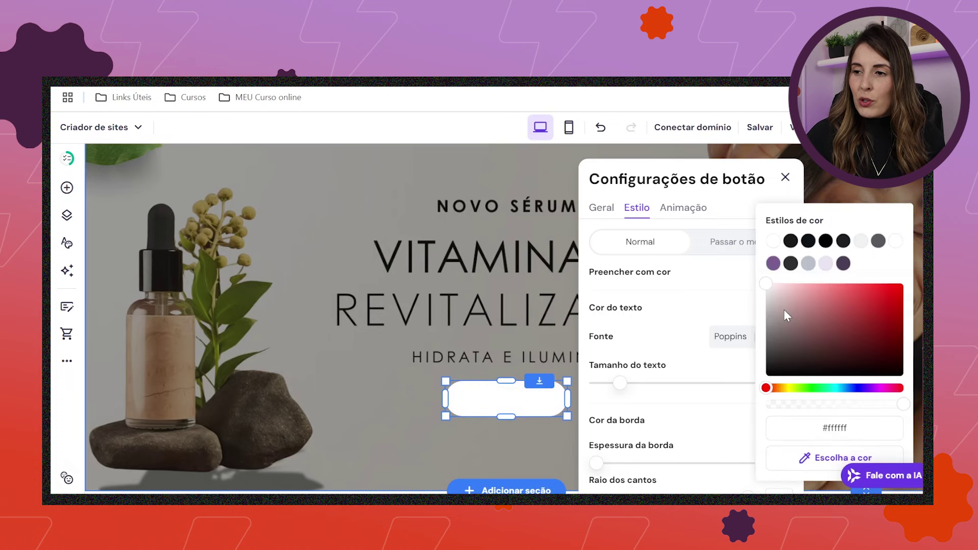
click(754, 203)
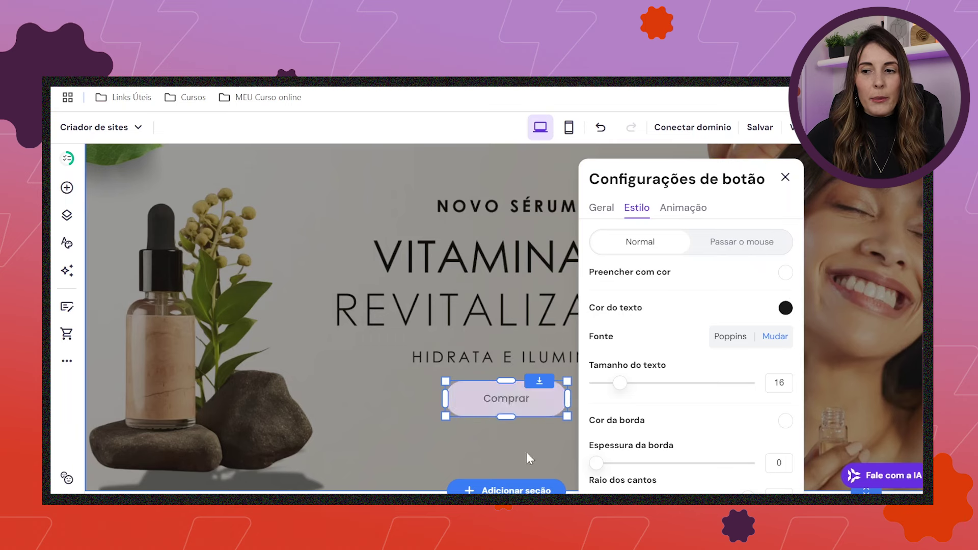
Step: Review the Comprar button's mouse-over style colours and close its settings
click(744, 238)
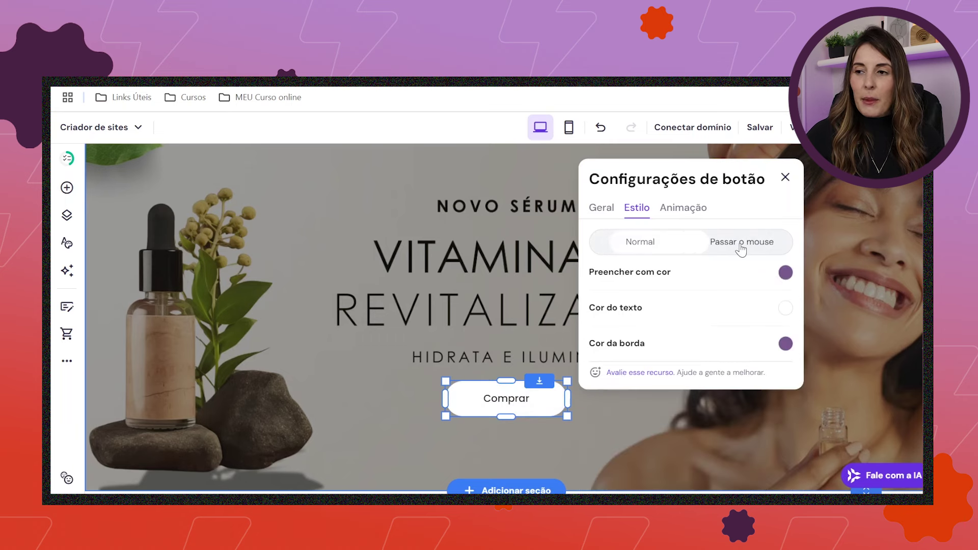
click(616, 280)
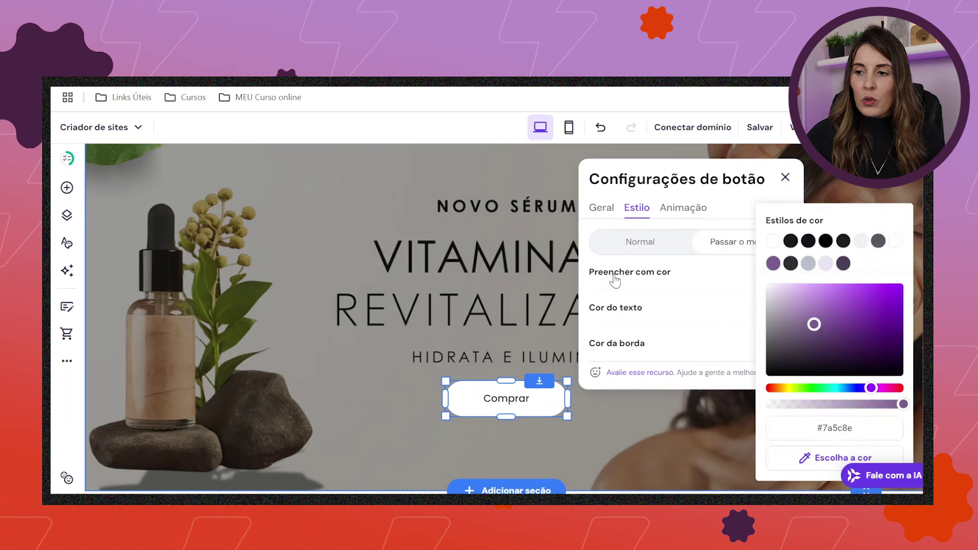
click(687, 343)
click(527, 400)
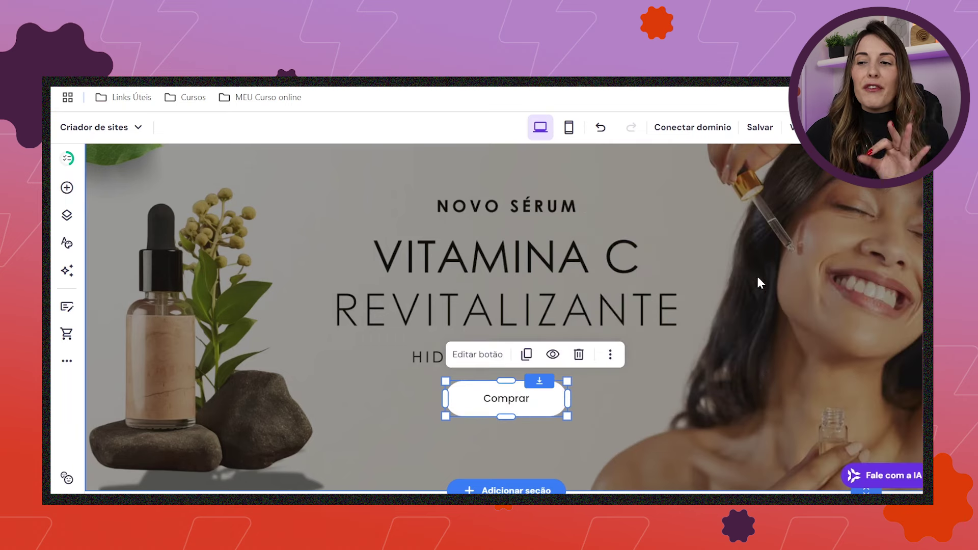
Step: Set the hero section's background image overlay transparency to 0 %
click(751, 379)
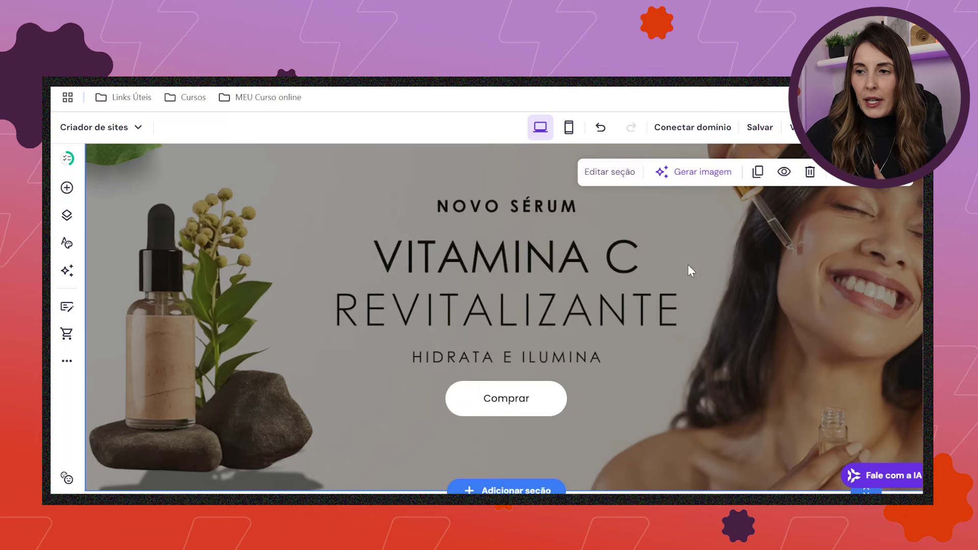
click(606, 172)
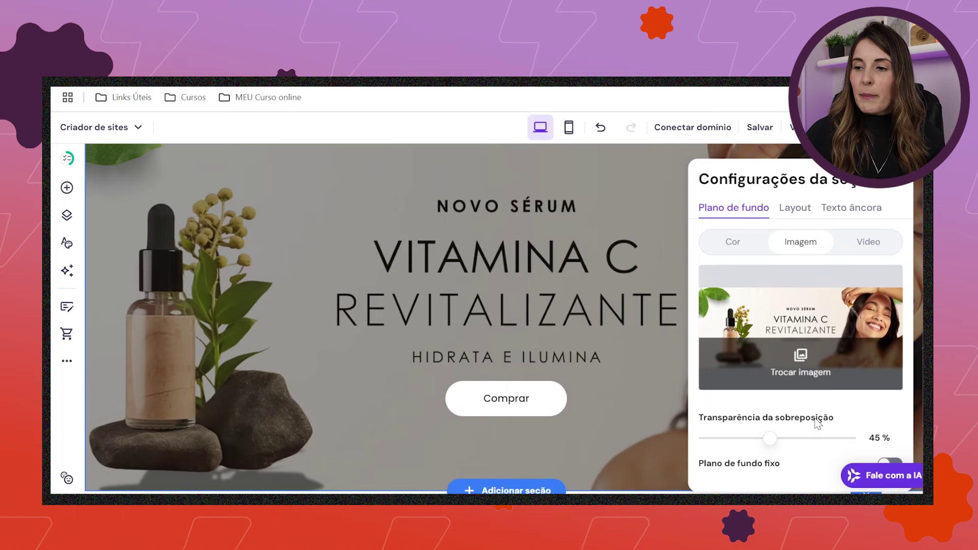
drag(772, 443, 697, 438)
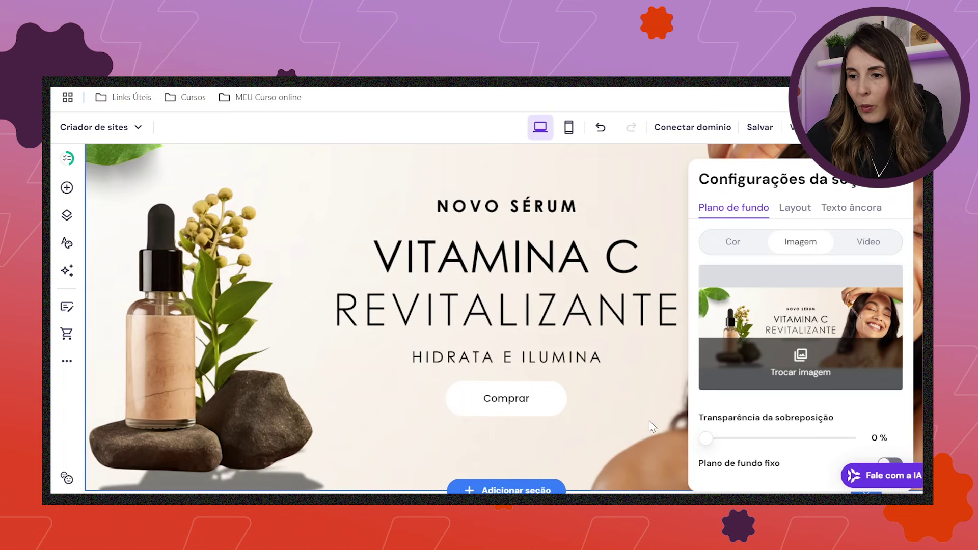
Step: Give the Comprar button a border with thickness 1 and colour #1a1a1a, and close the open settings
scroll(648, 422, down, 2)
scroll(600, 420, up, 2)
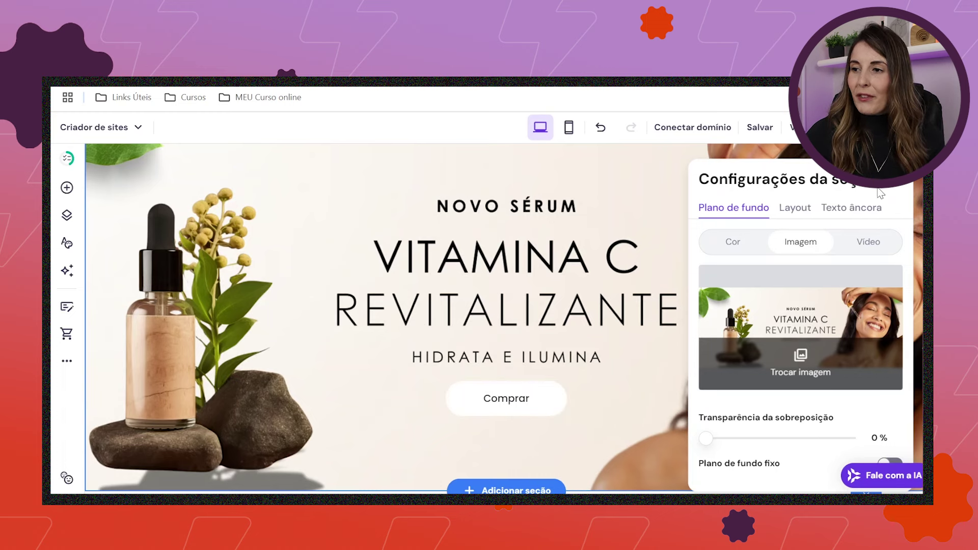
click(443, 406)
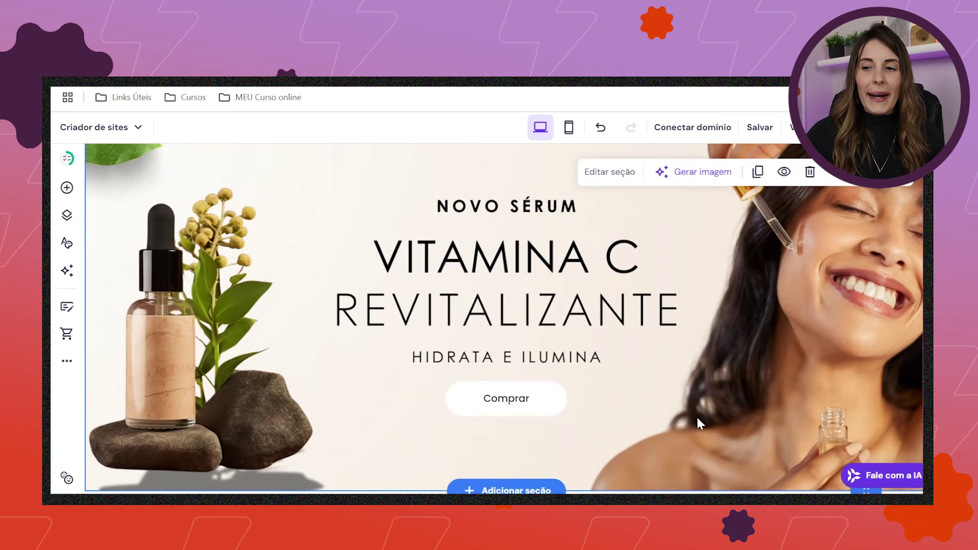
click(558, 412)
click(477, 356)
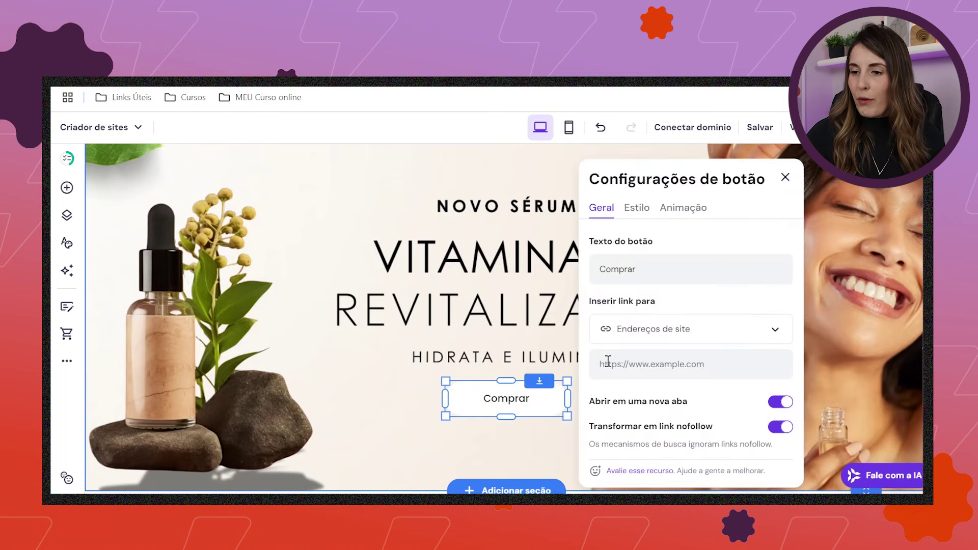
click(632, 216)
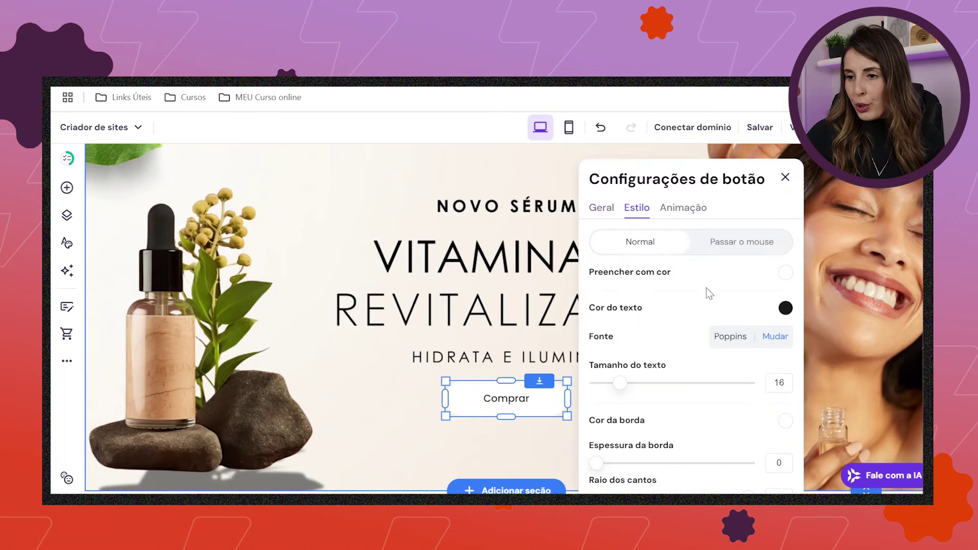
scroll(709, 293, down, 2)
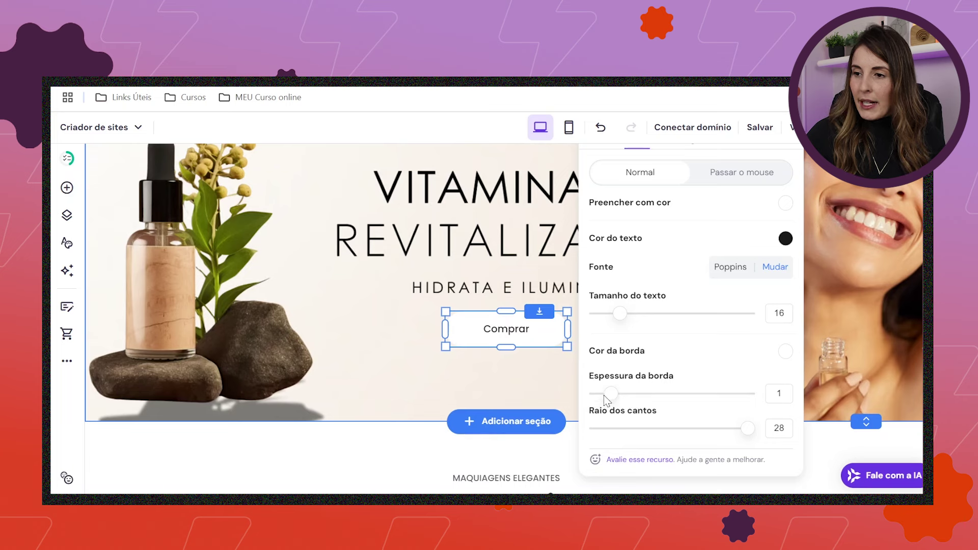
click(786, 351)
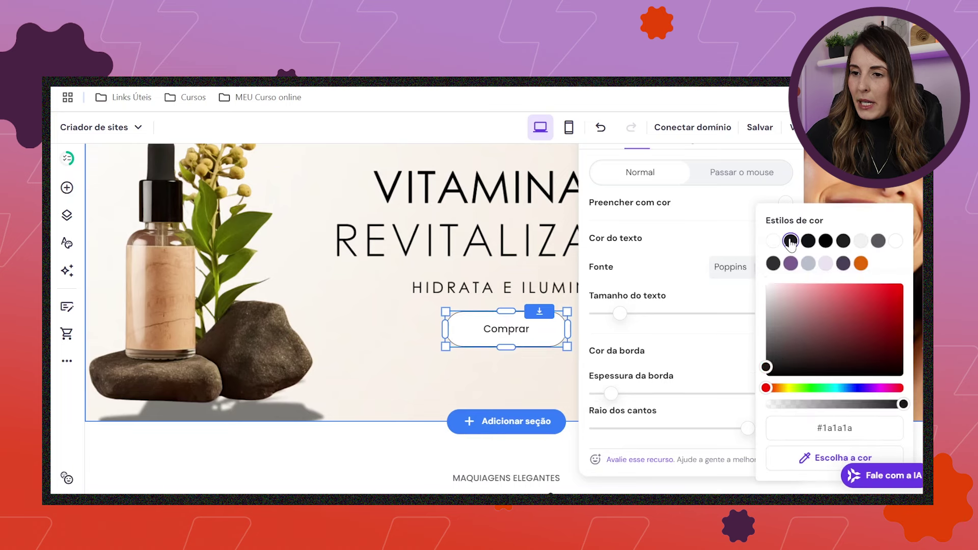
click(532, 385)
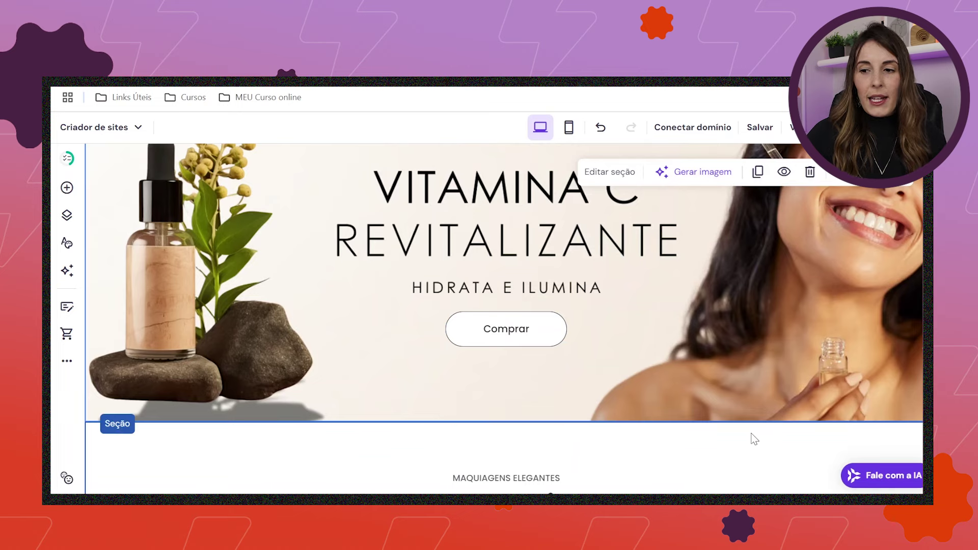
Step: Move the product list section up so it sits between the hero banner and the Categorias section
scroll(753, 357, up, 4)
scroll(704, 293, down, 8)
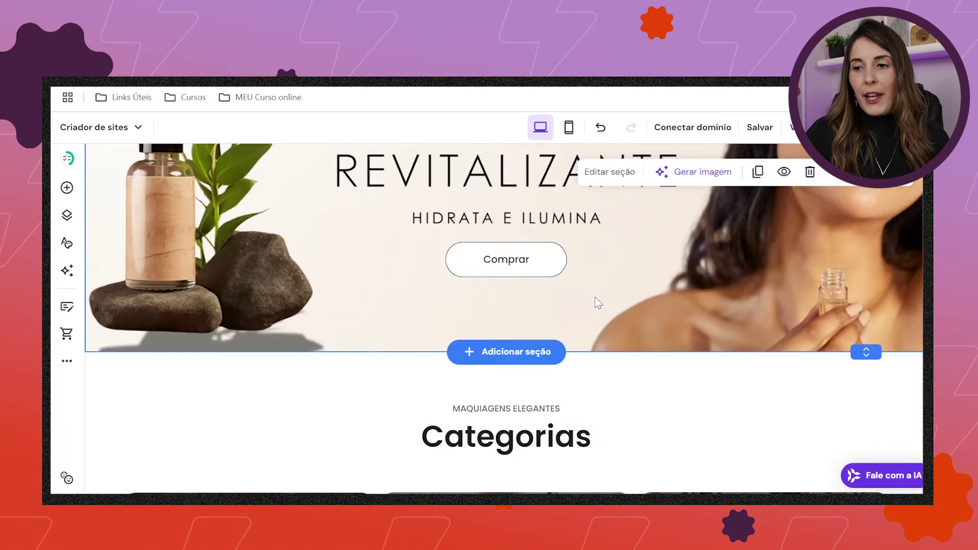
scroll(645, 323, down, 10)
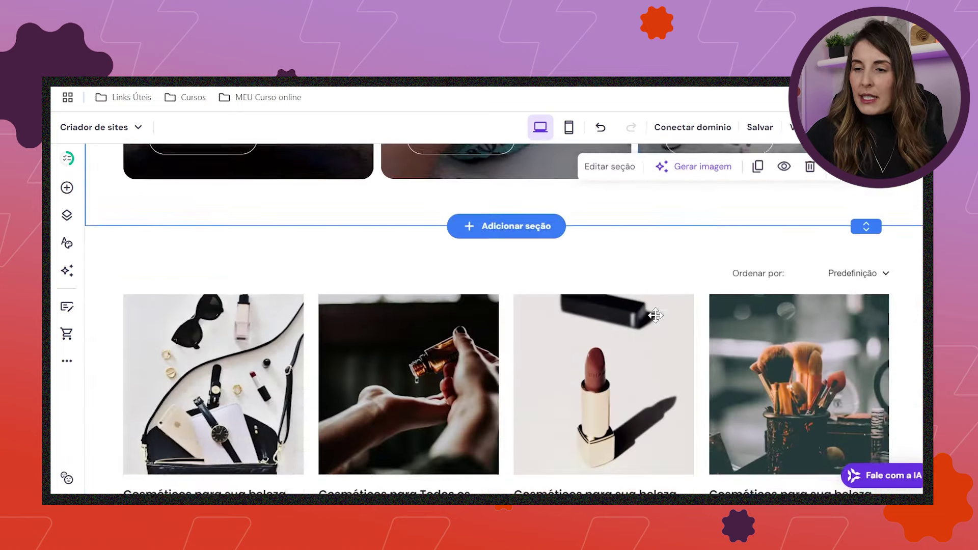
scroll(841, 378, down, 4)
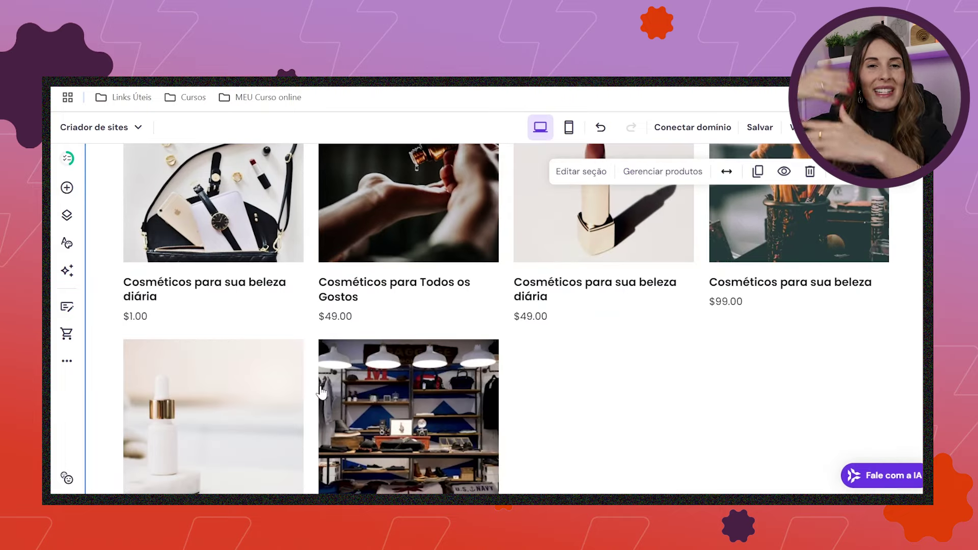
scroll(688, 399, up, 4)
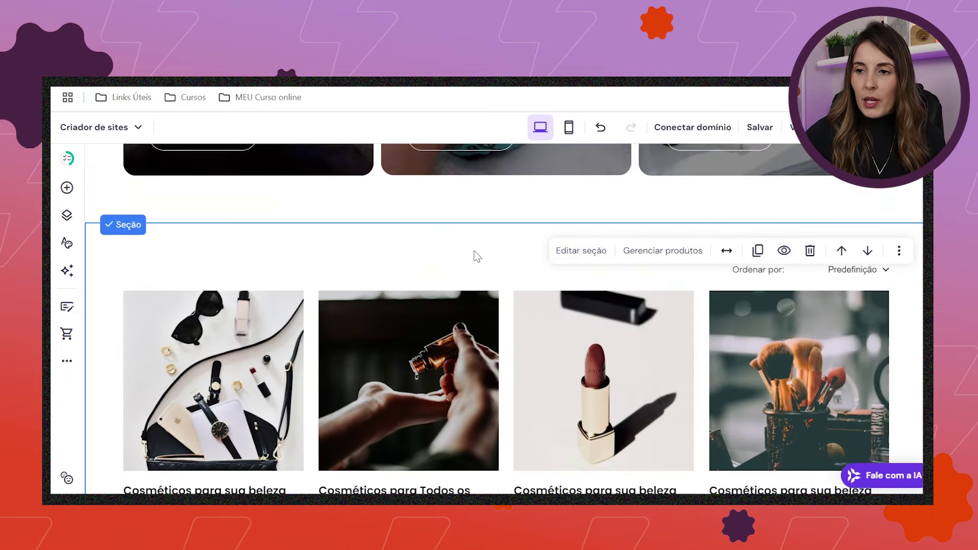
click(842, 250)
scroll(576, 371, up, 10)
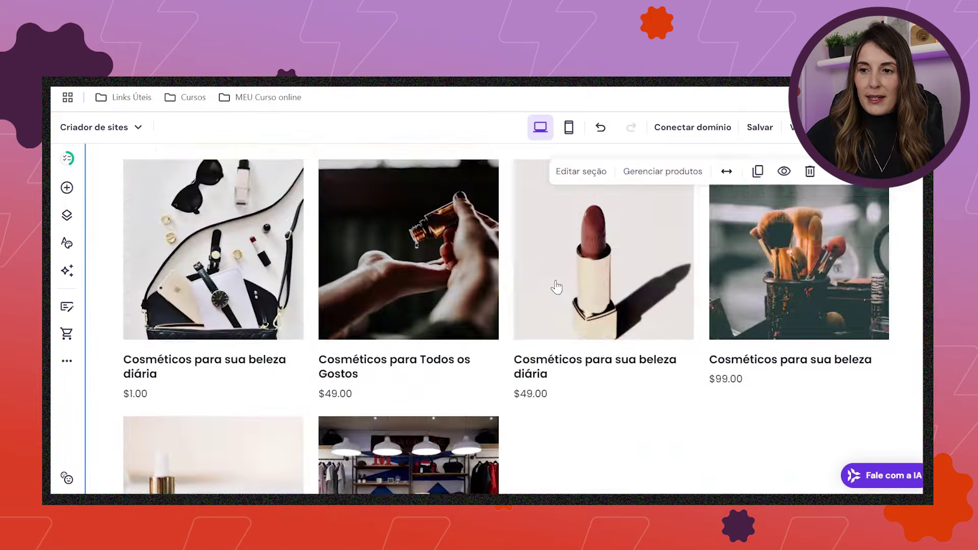
scroll(545, 345, down, 15)
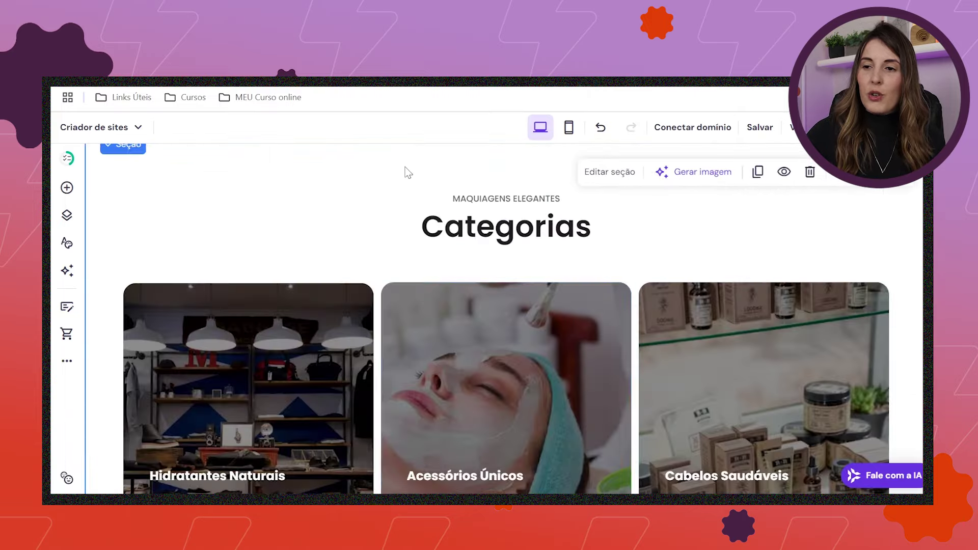
scroll(739, 372, down, 4)
scroll(728, 384, up, 10)
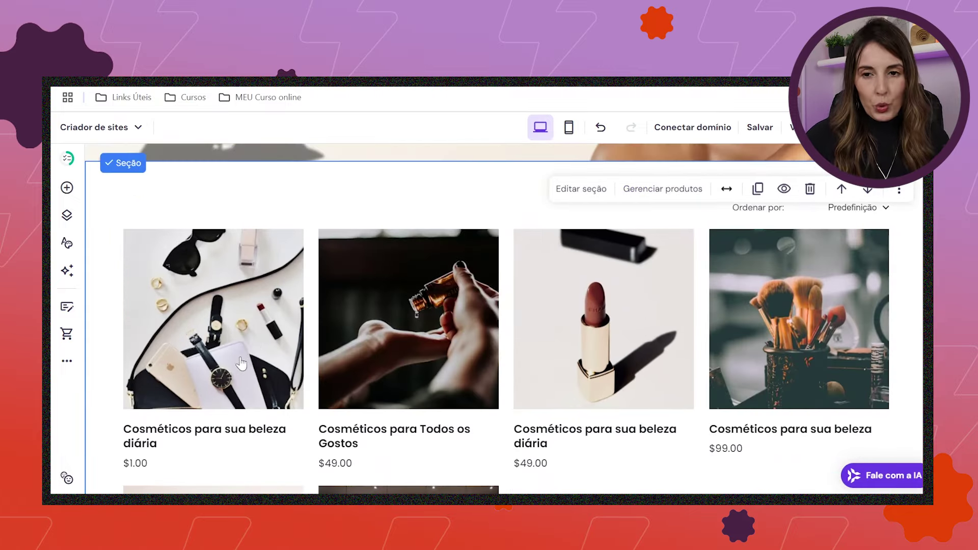
scroll(241, 364, down, 1)
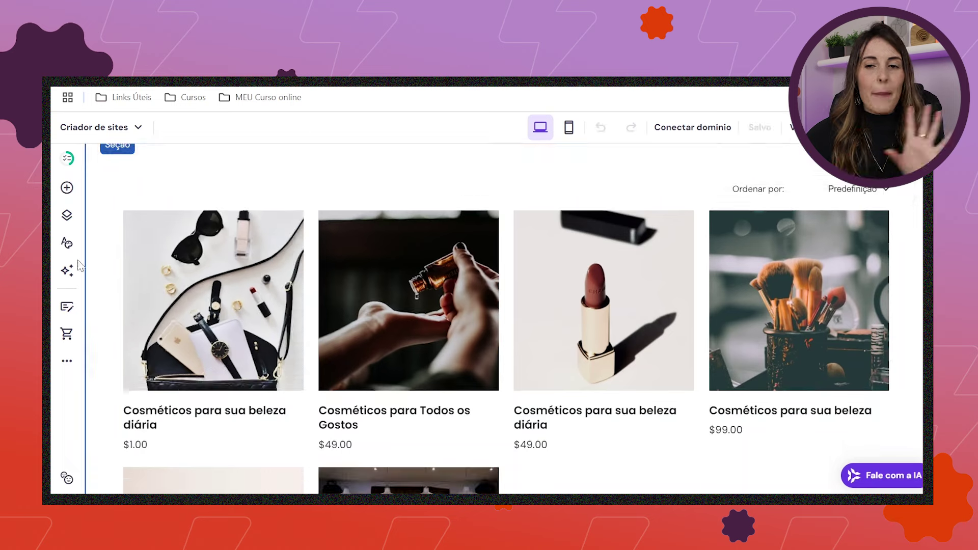
Step: Open the online store's manager and go through its list of existing products
click(66, 337)
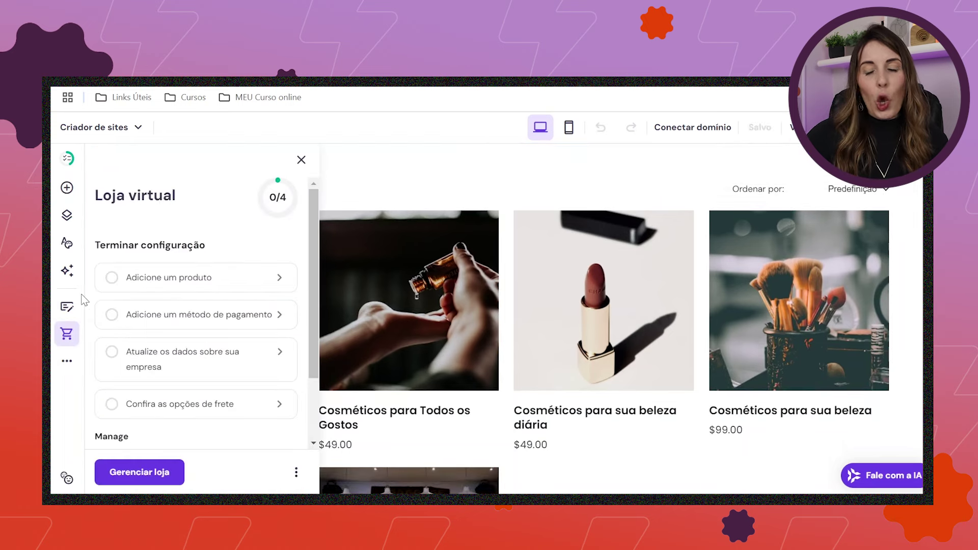
scroll(250, 325, down, 1)
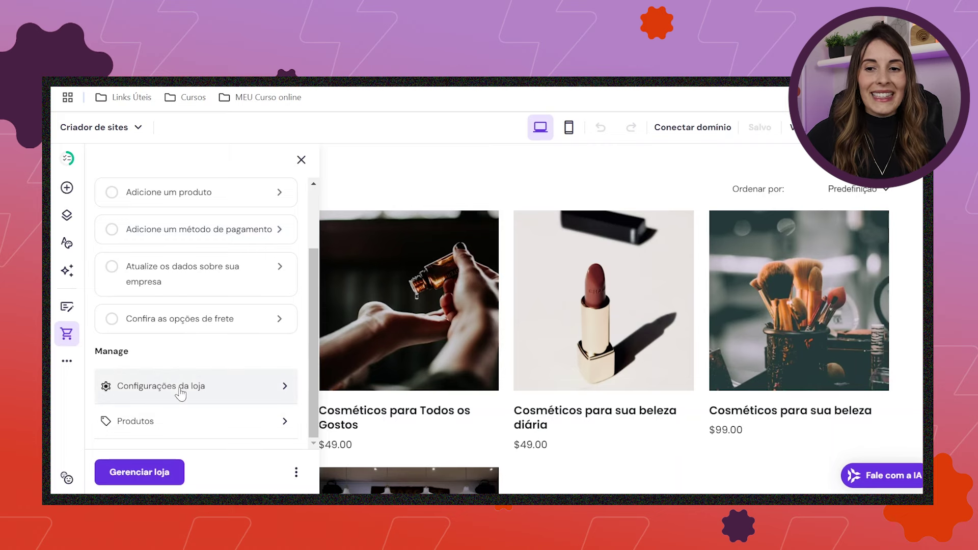
click(180, 392)
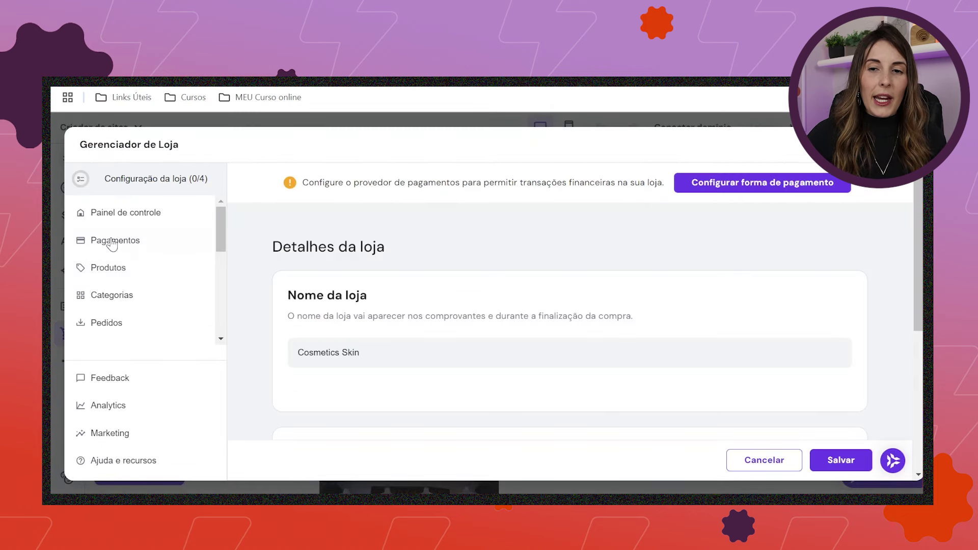
click(102, 269)
scroll(866, 326, down, 10)
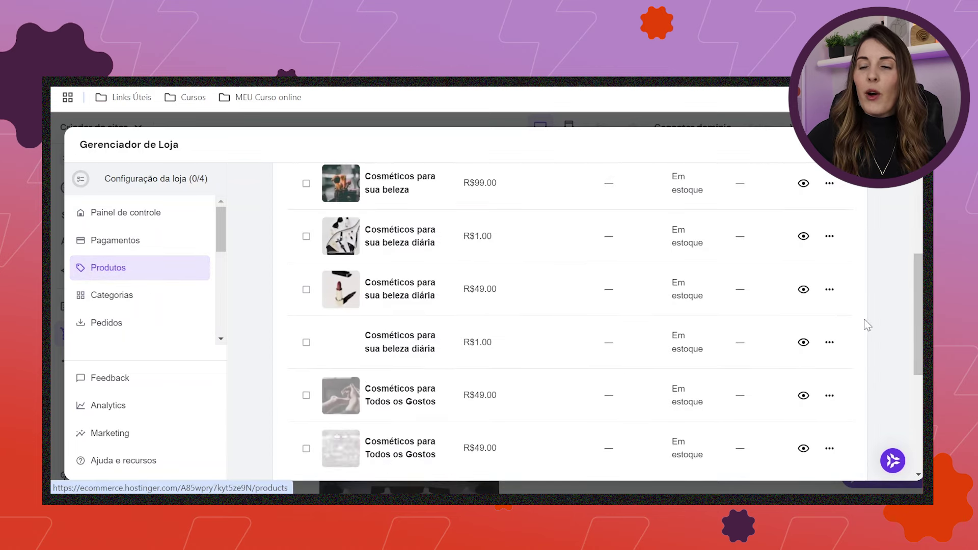
scroll(856, 330, up, 10)
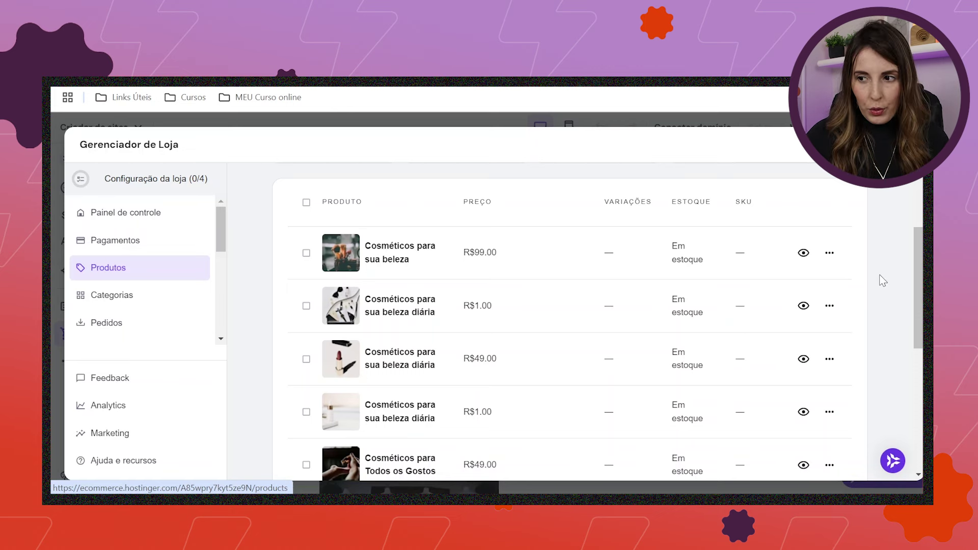
scroll(692, 385, up, 3)
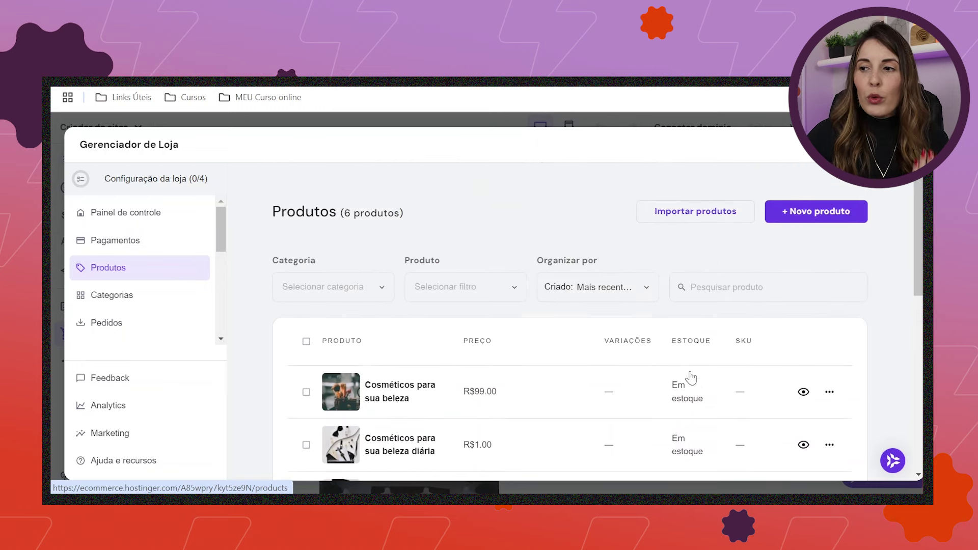
Step: Start a new physical product and upload the cream jar photo from the Downloads folder as its media
click(799, 215)
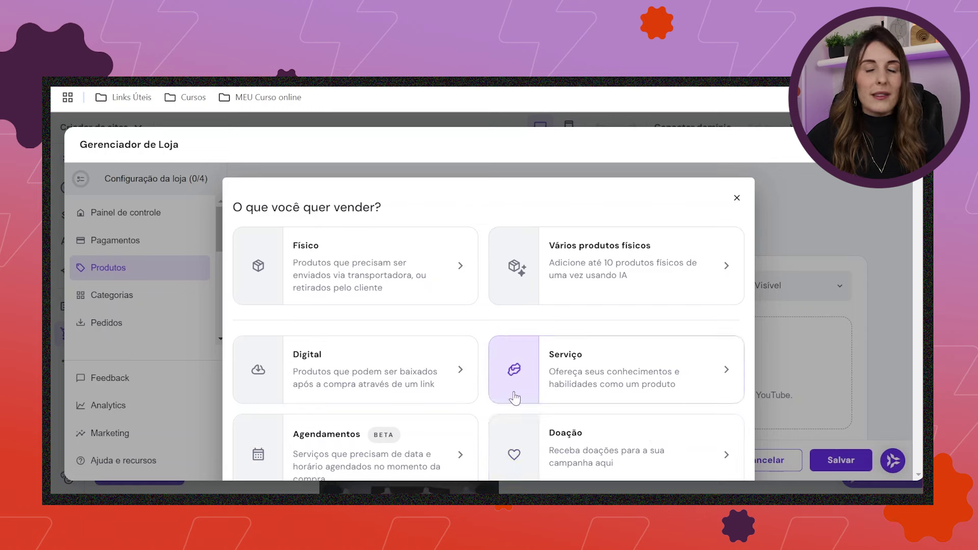
click(342, 276)
scroll(509, 234, down, 2)
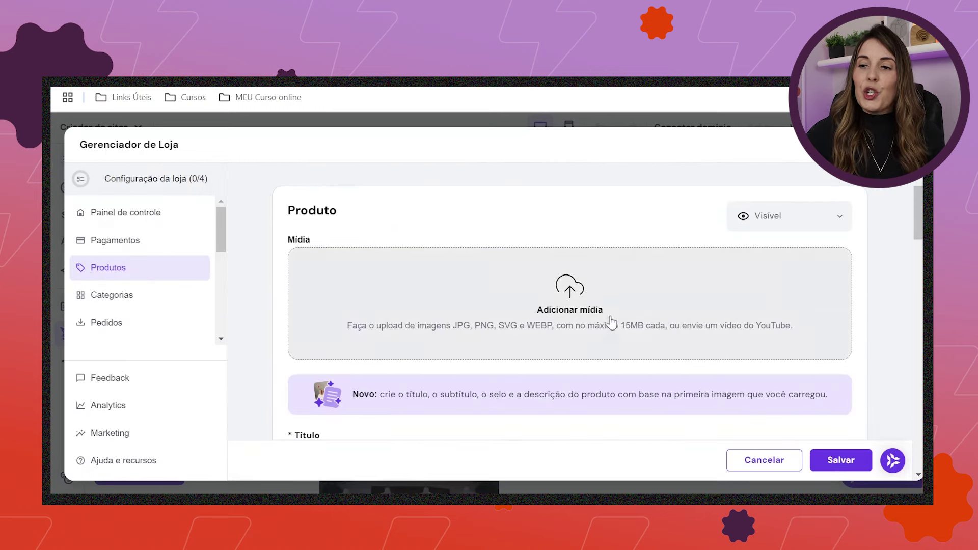
click(572, 308)
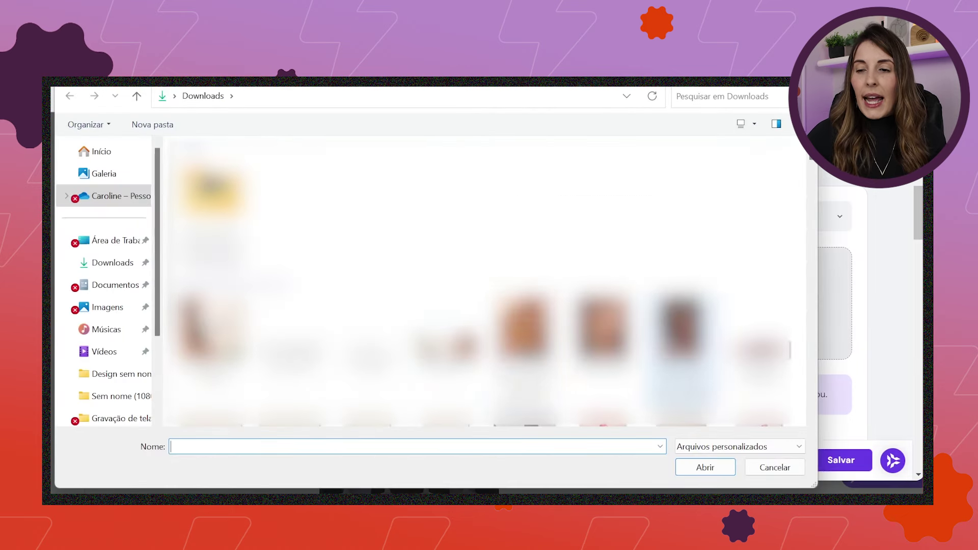
double_click(558, 255)
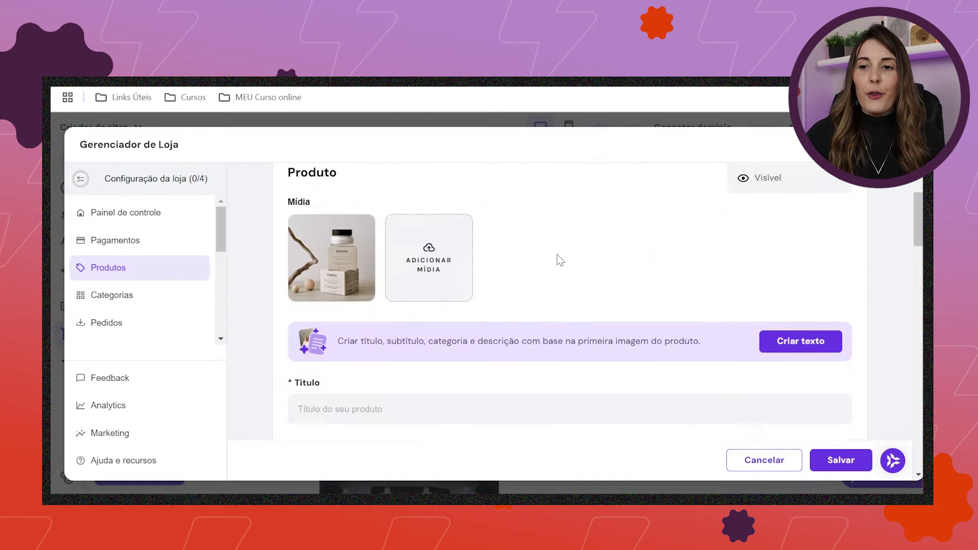
Step: Enter "Creme Hidratante para Rosto" as the new product's title
scroll(409, 314, down, 1)
click(318, 375)
text(Creme Hidratante para Rosto)
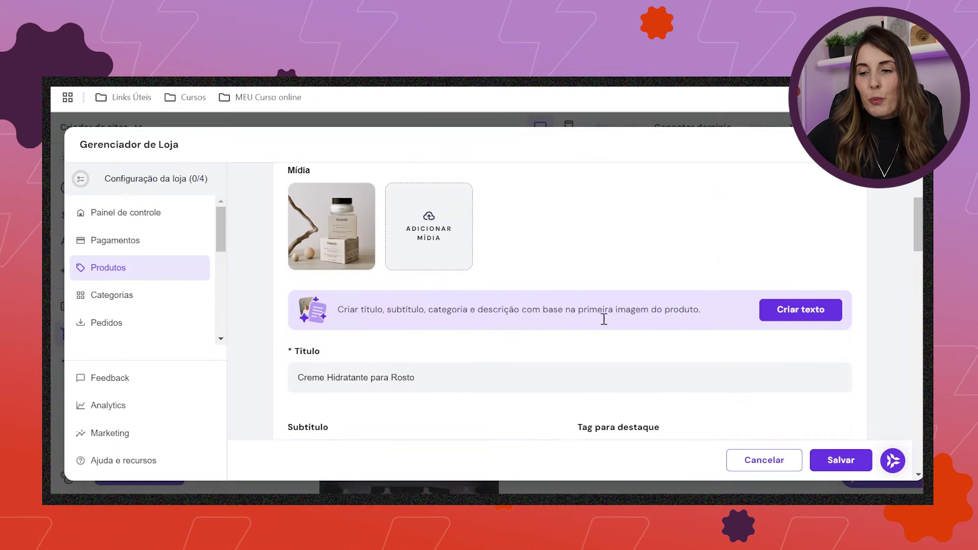
Step: Paste a subtitle for the product beginning "Proporciona hidratação profunda, suavidade e perfume delicado"
scroll(606, 317, down, 3)
click(423, 317)
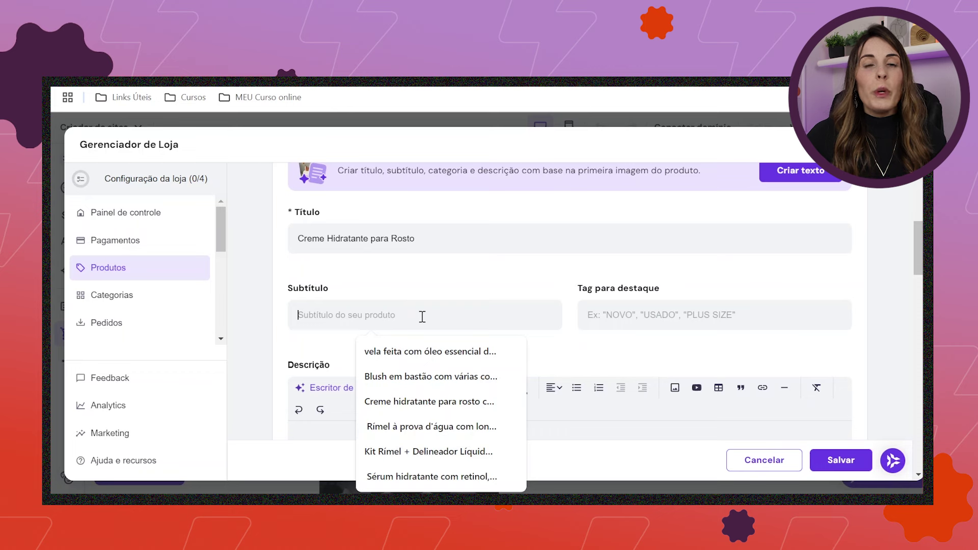
click(471, 293)
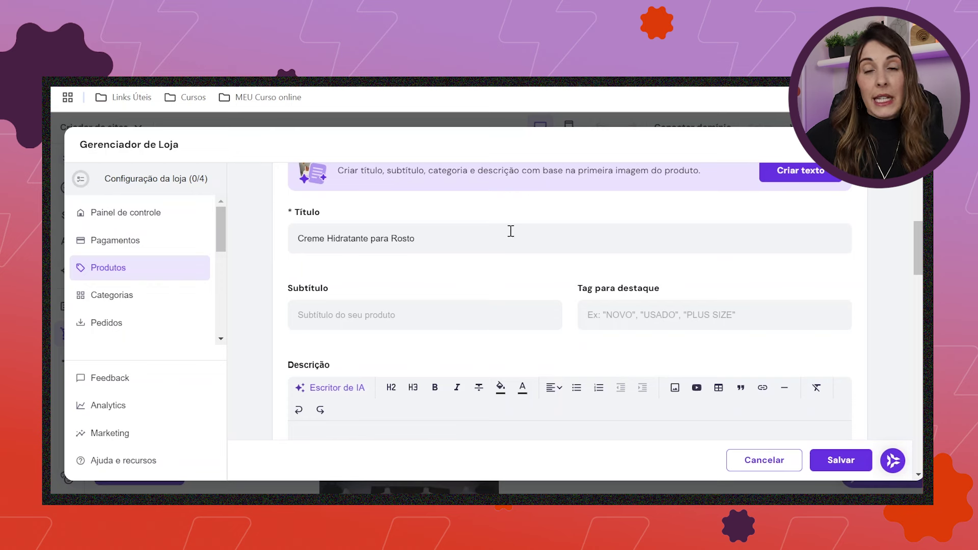
click(340, 316)
key(ctrl+v)
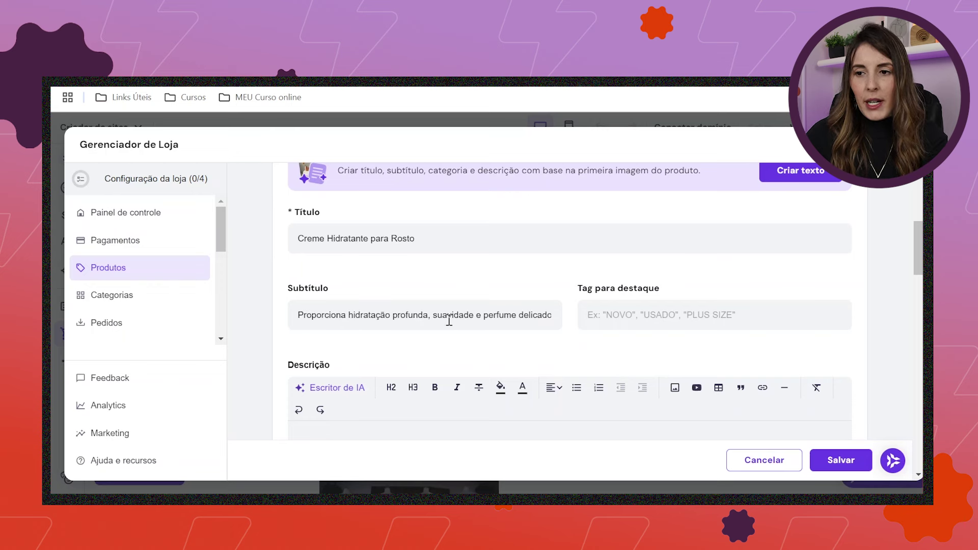
Step: Check the end of the subtitle text and search the page for "creme"
drag(452, 315, 550, 319)
click(547, 344)
key(ctrl+f)
text(creme)
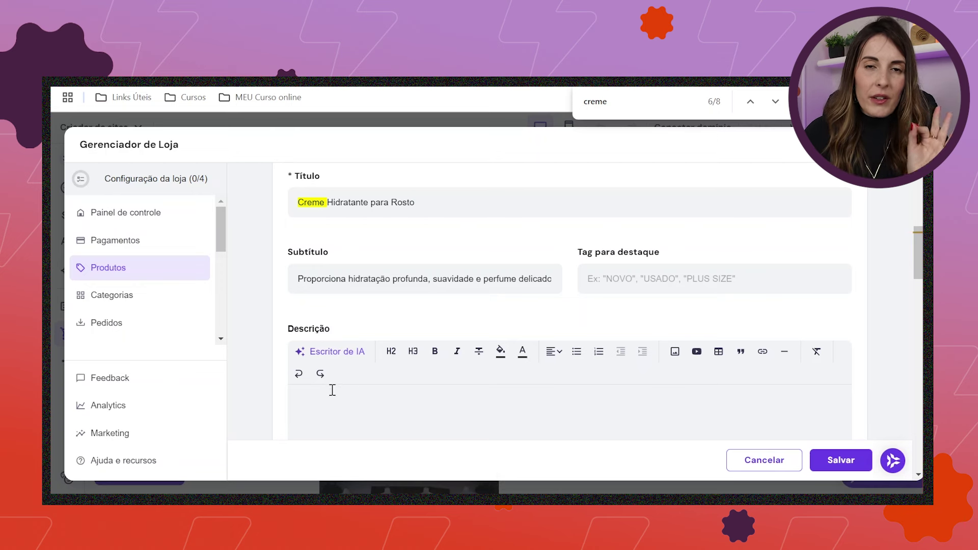
Step: Open the description's AI writer and prompt it for a 120-word face cream description using the keyword "Creme hidratante para rosto" 4 times
scroll(430, 393, down, 1)
right_click(453, 343)
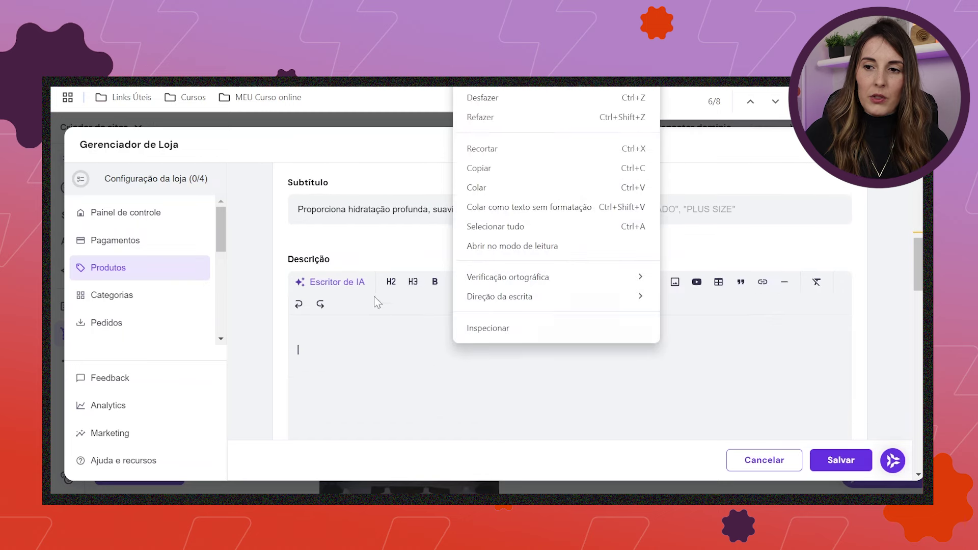
click(325, 286)
scroll(627, 324, down, 1)
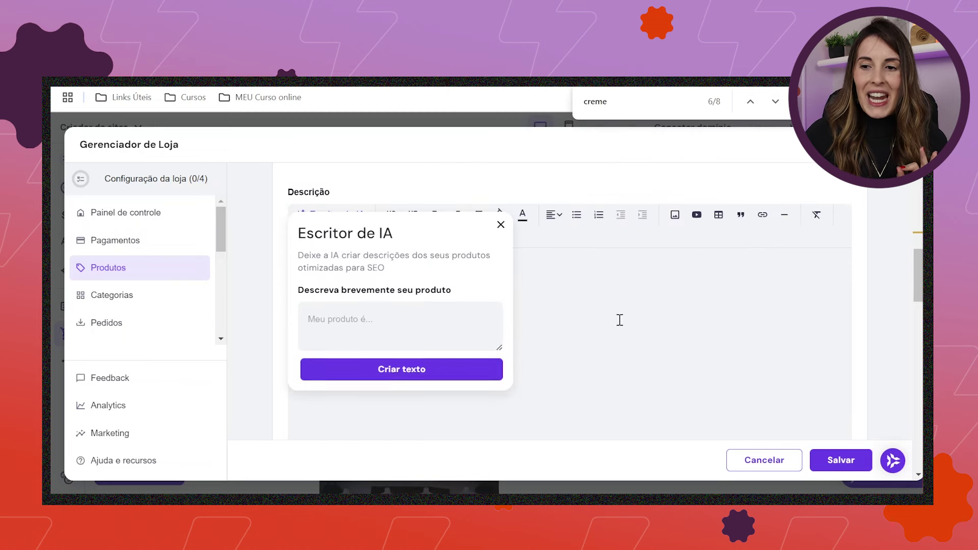
click(358, 328)
key(ctrl+v)
scroll(370, 319, up, 2)
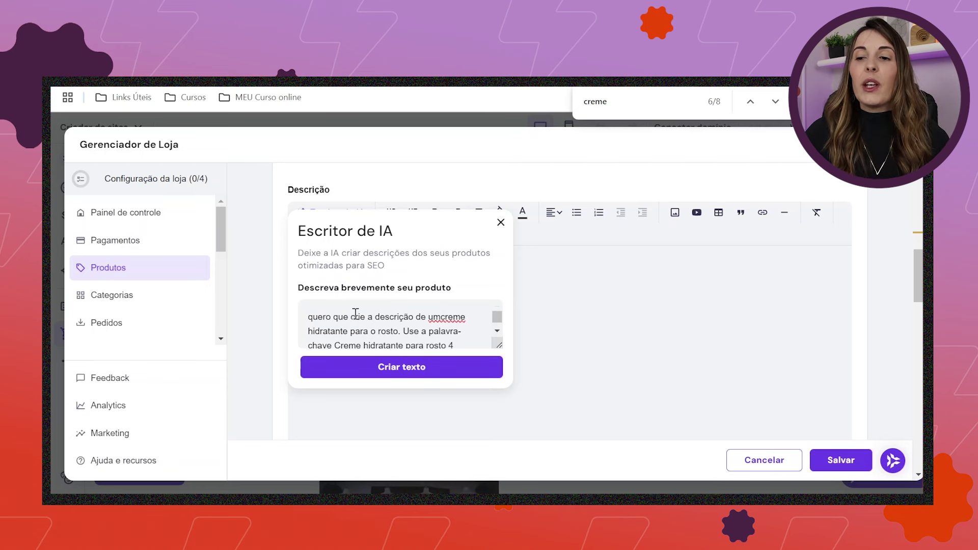
click(442, 318)
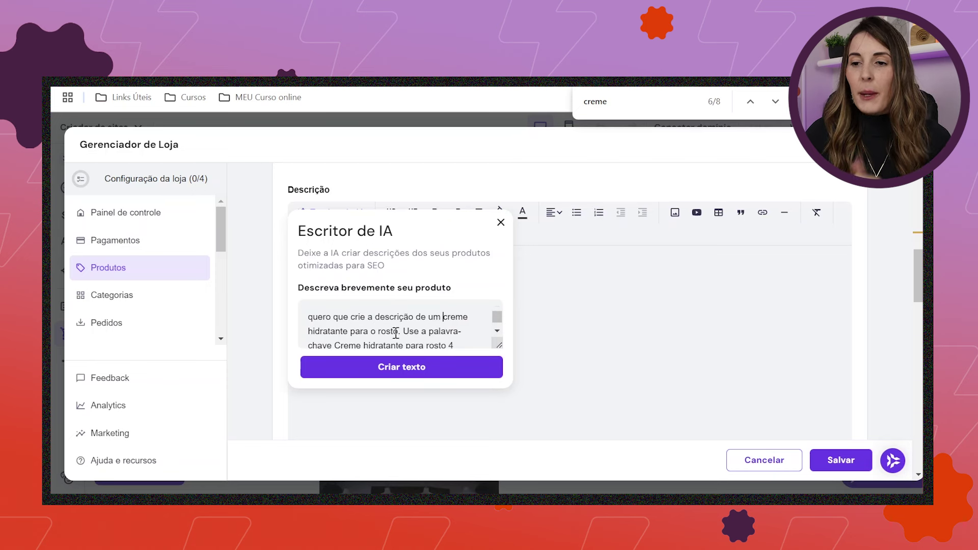
click(497, 332)
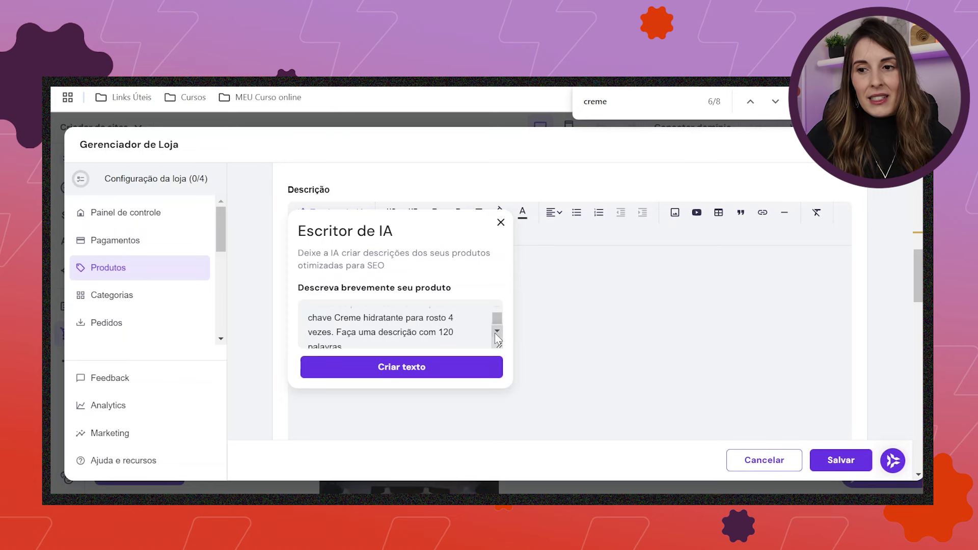
click(496, 331)
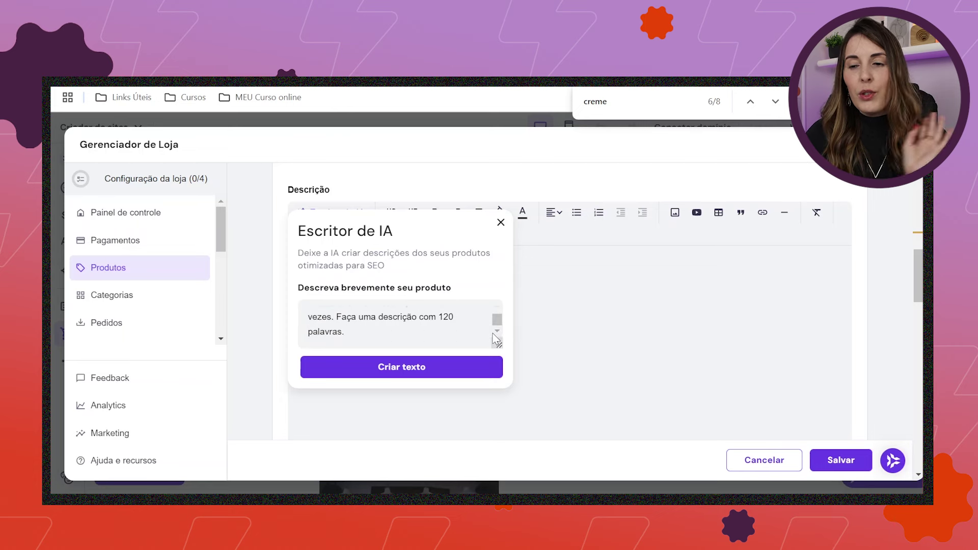
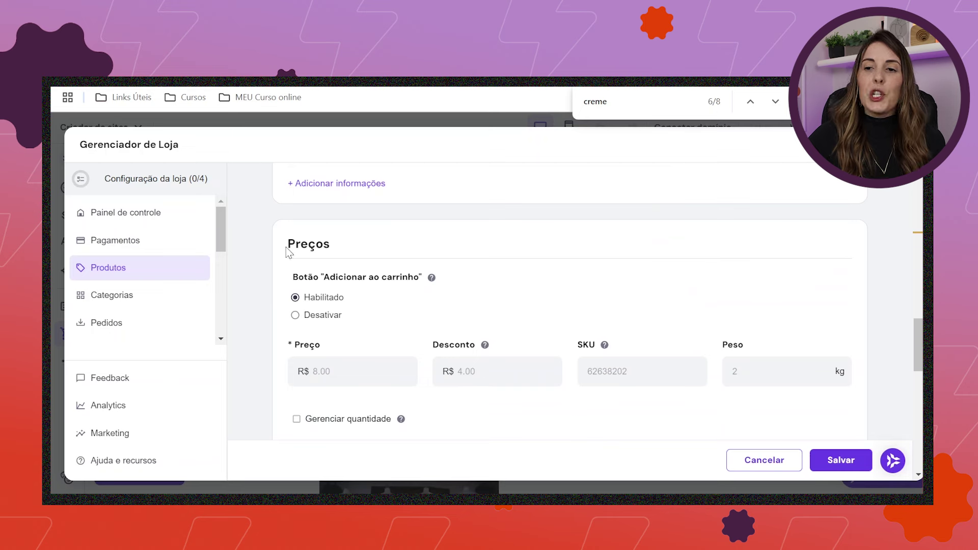
Step: Set the product's price to R$ 69.90, its discount price to R$ 49.90 and its weight to 0.5 kg
scroll(397, 321, down, 1)
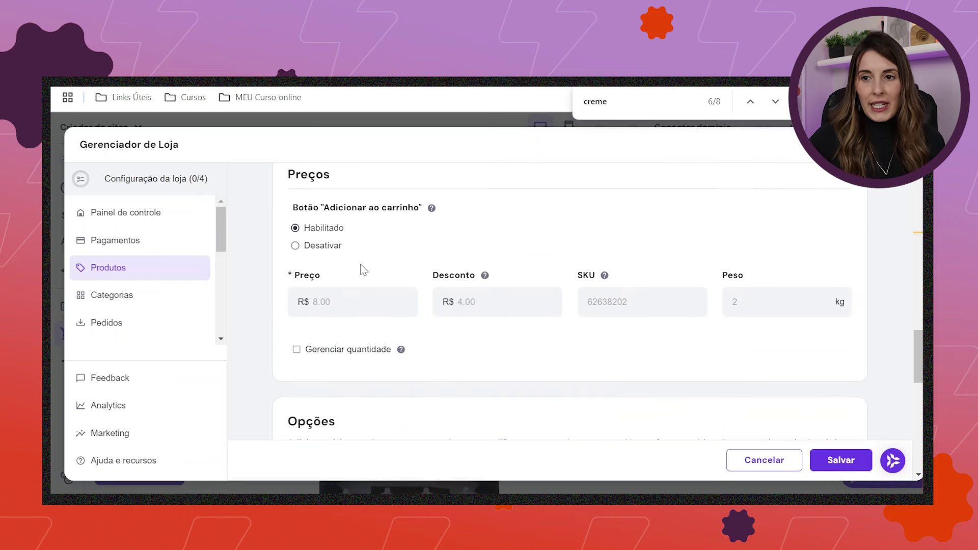
click(338, 302)
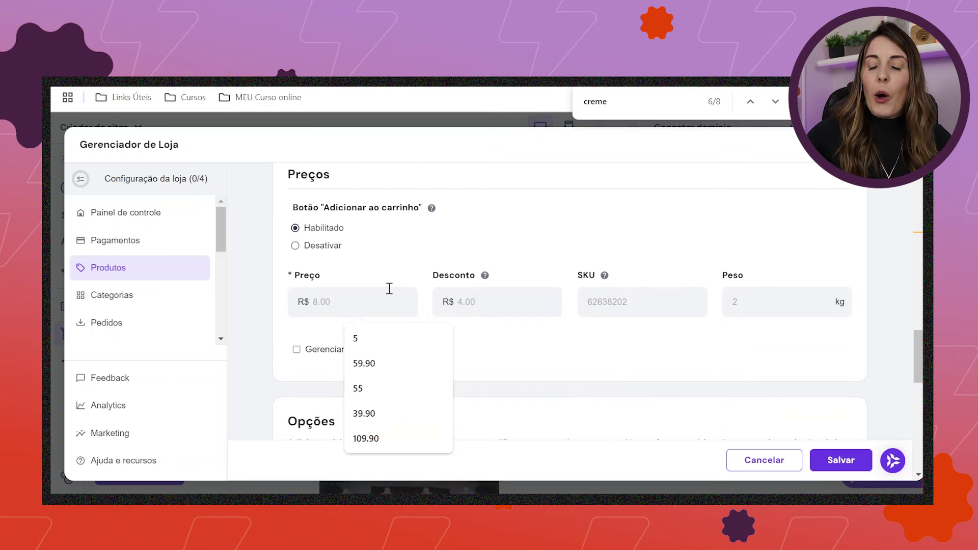
text(69.90)
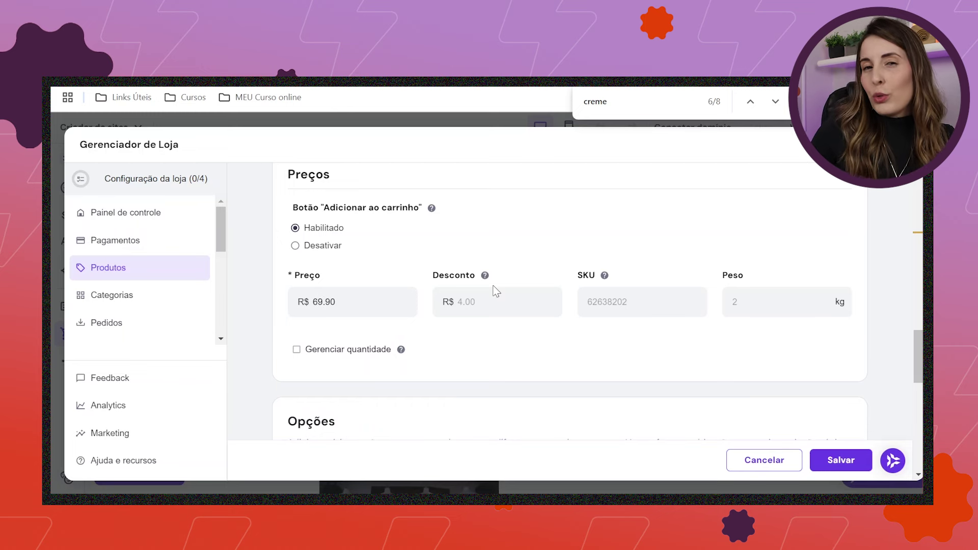
click(488, 306)
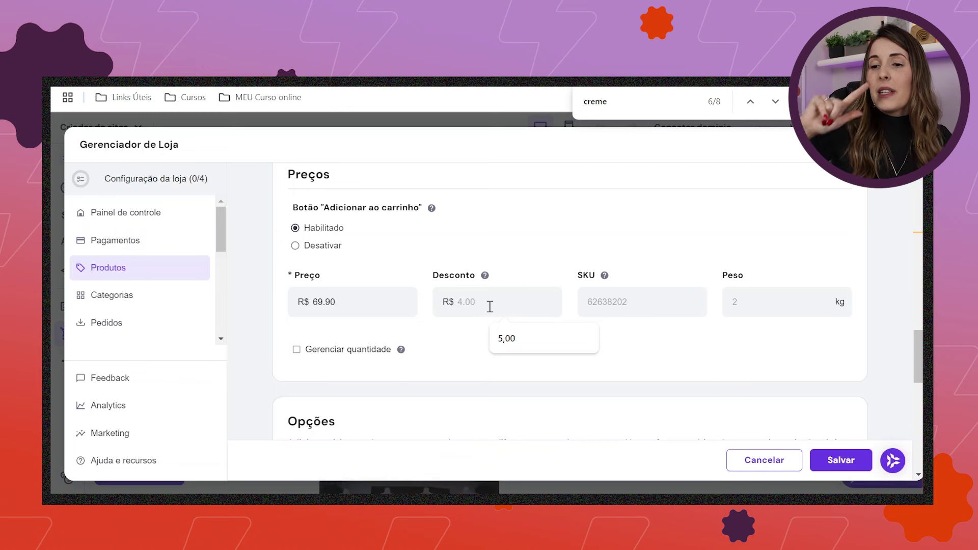
text(49.90)
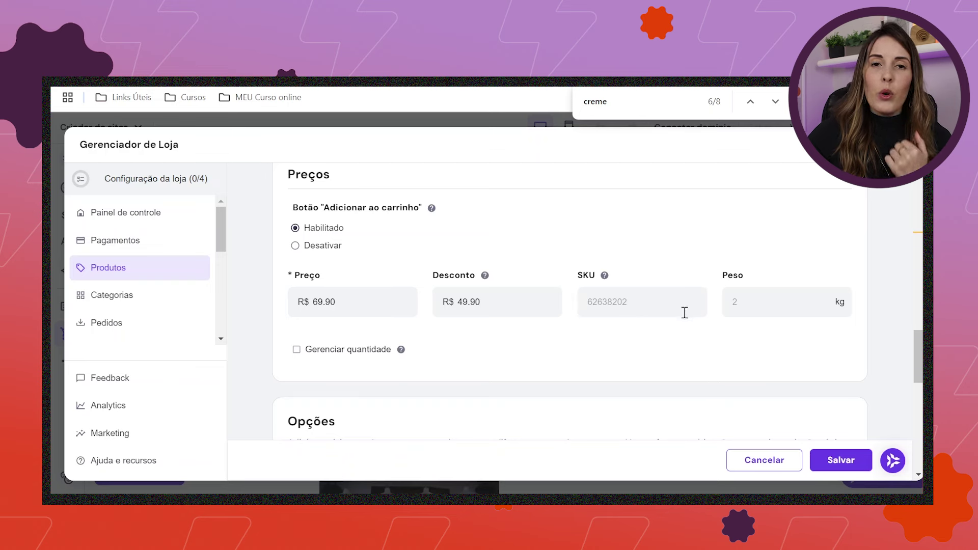
click(758, 307)
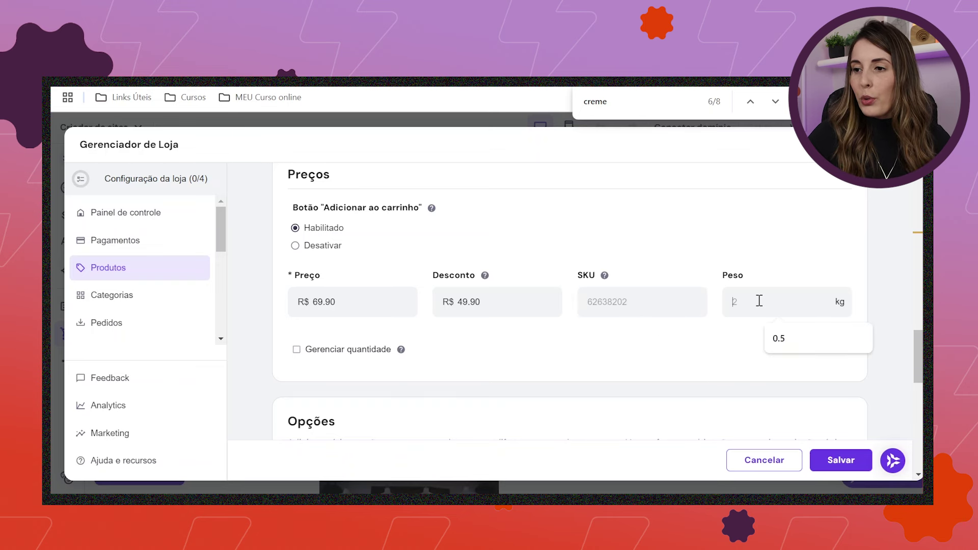
click(805, 341)
Step: Add a product option named "Cor" with "Rosa" as its first selection
scroll(470, 332, down, 3)
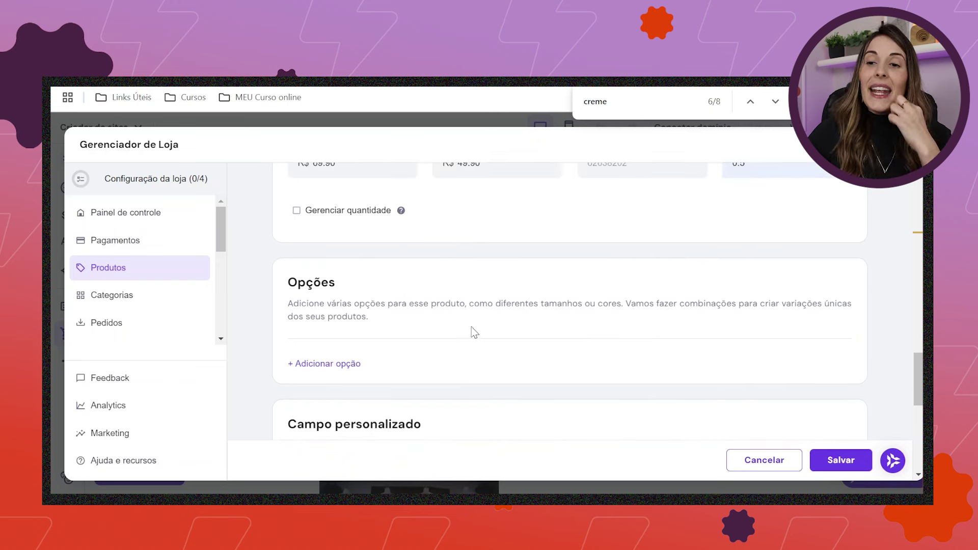
drag(295, 284, 358, 284)
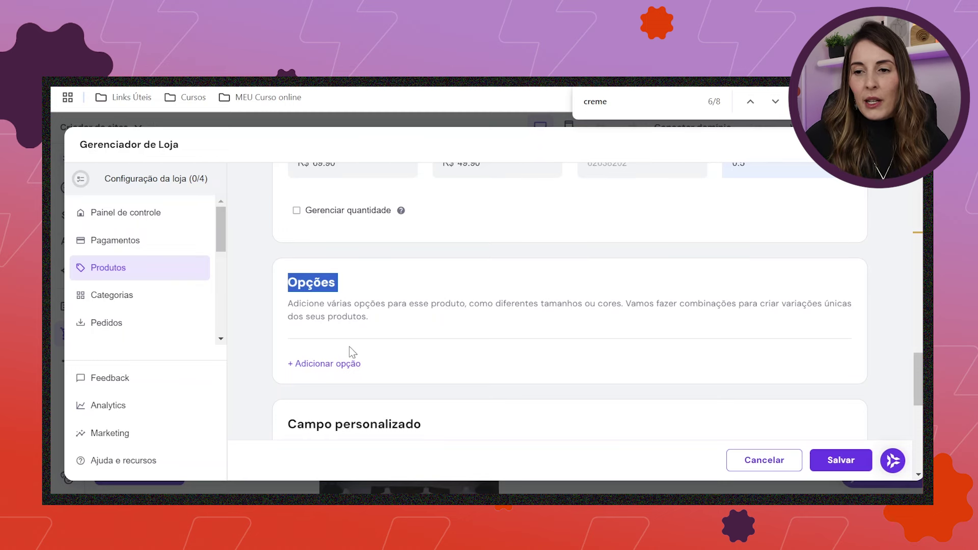
click(322, 375)
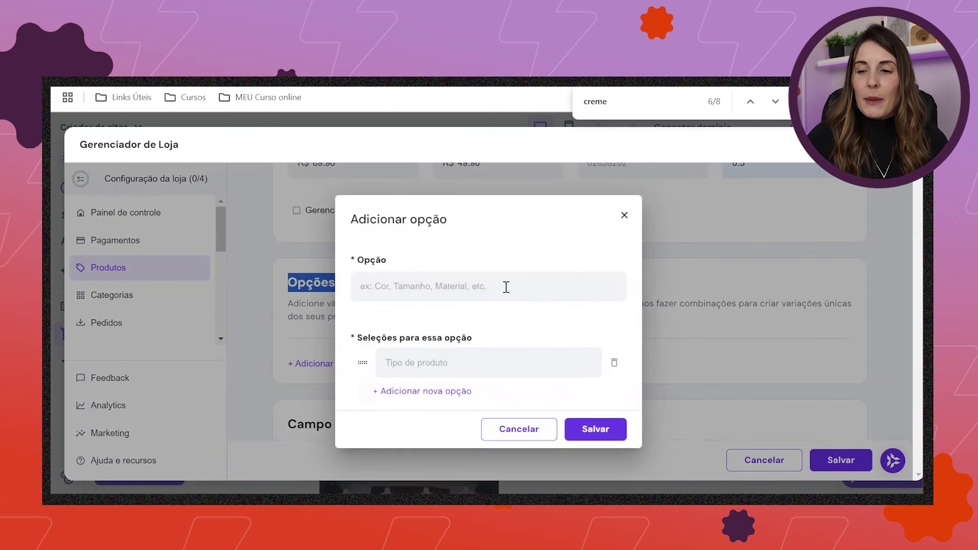
click(529, 285)
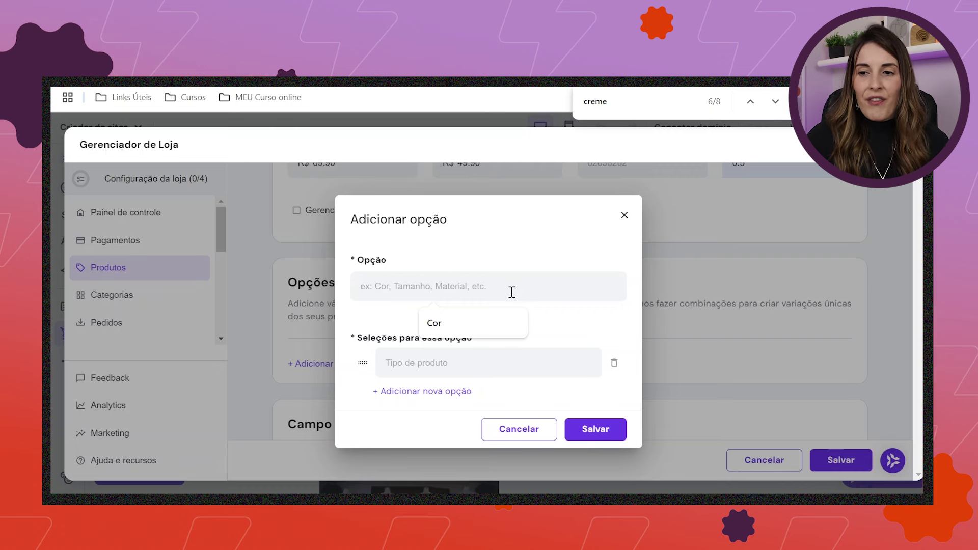
text(Cor)
click(461, 317)
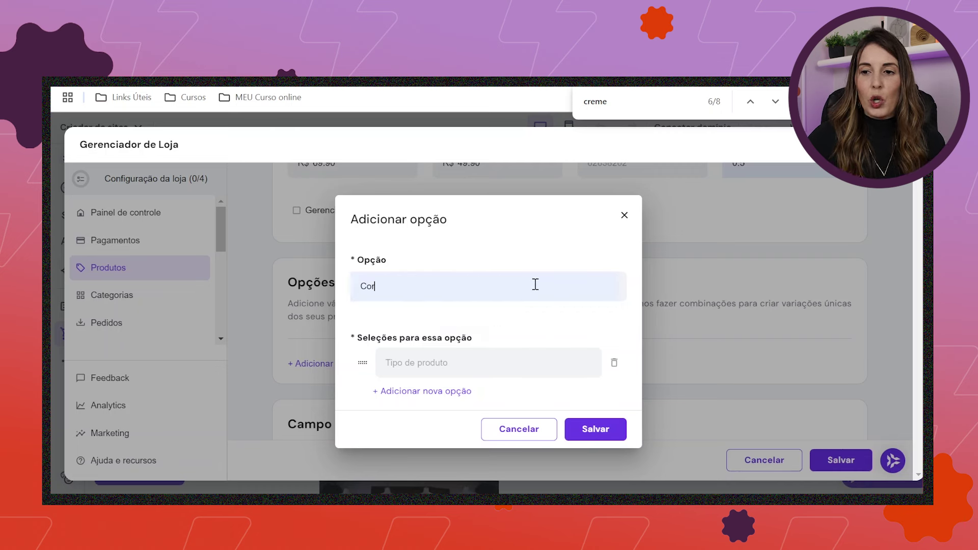
click(541, 359)
text(Rosa)
click(491, 399)
Step: Add "Bege" and "Marrom" as further selections of the colour option and save the option
click(403, 392)
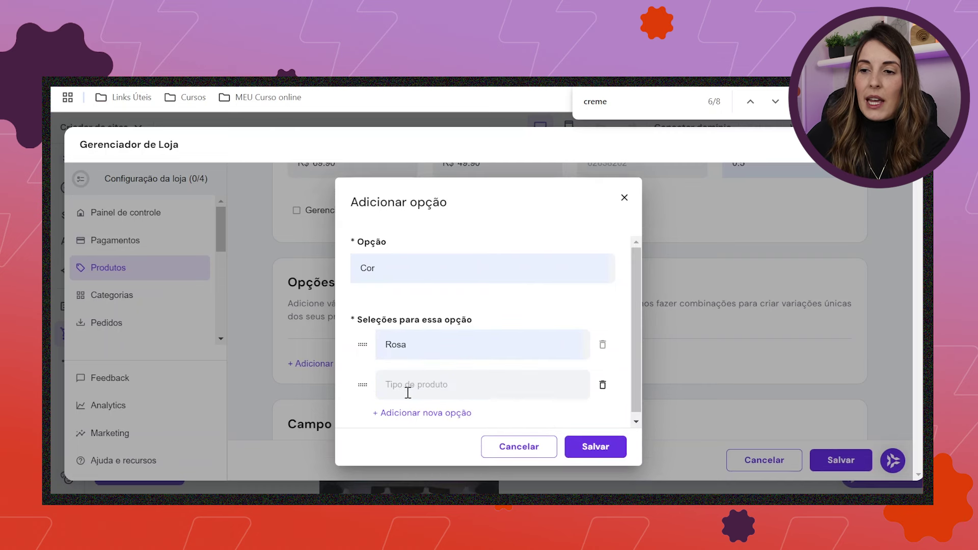
click(464, 383)
click(463, 422)
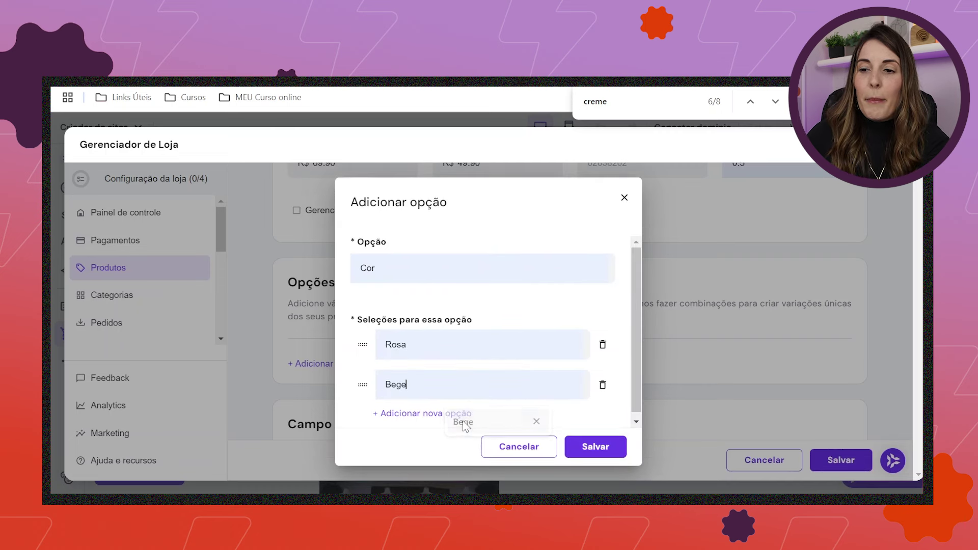
click(438, 413)
click(459, 380)
click(485, 417)
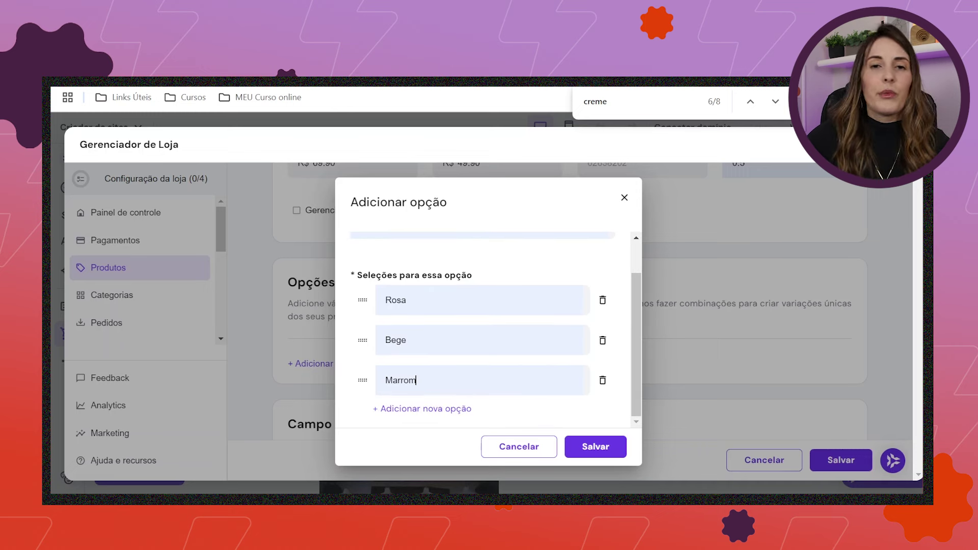
click(590, 454)
Step: Assign the AI-suggested category "Cuidados Faciais" to the product and save the product
scroll(245, 334, down, 3)
drag(295, 328, 430, 332)
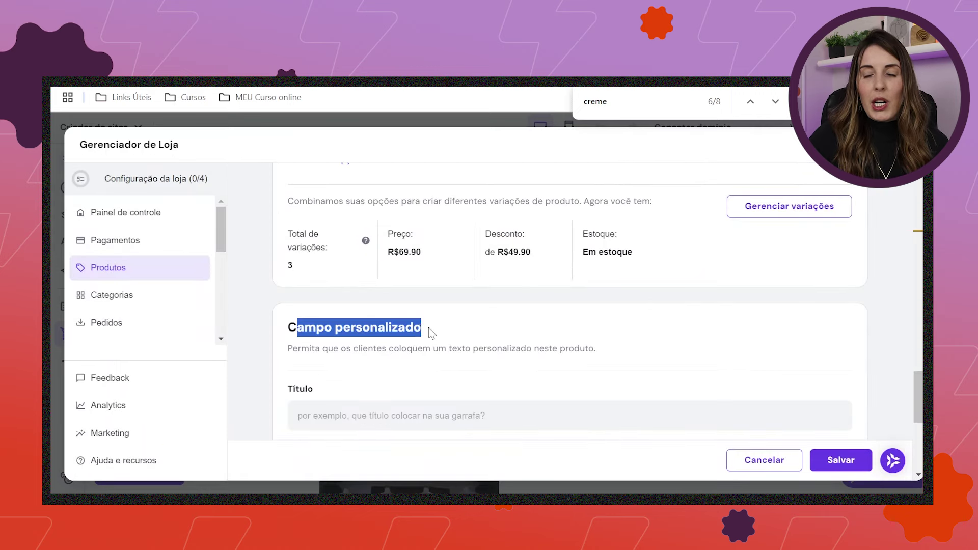
scroll(430, 331, down, 3)
scroll(418, 300, down, 2)
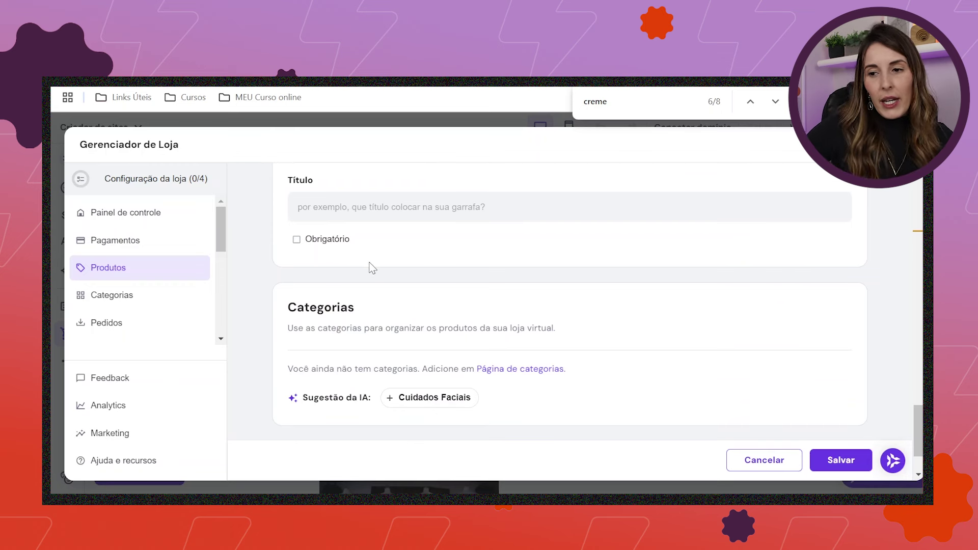
click(409, 403)
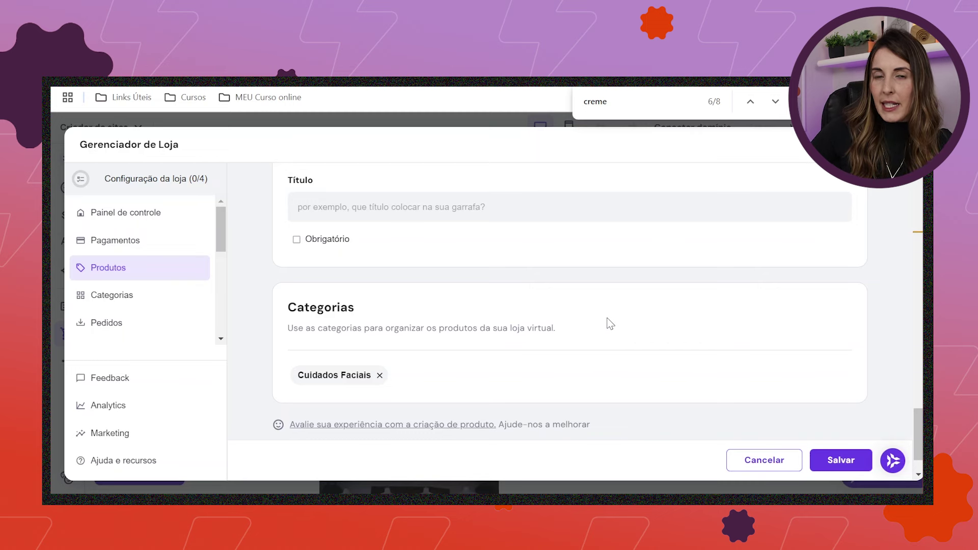
click(842, 460)
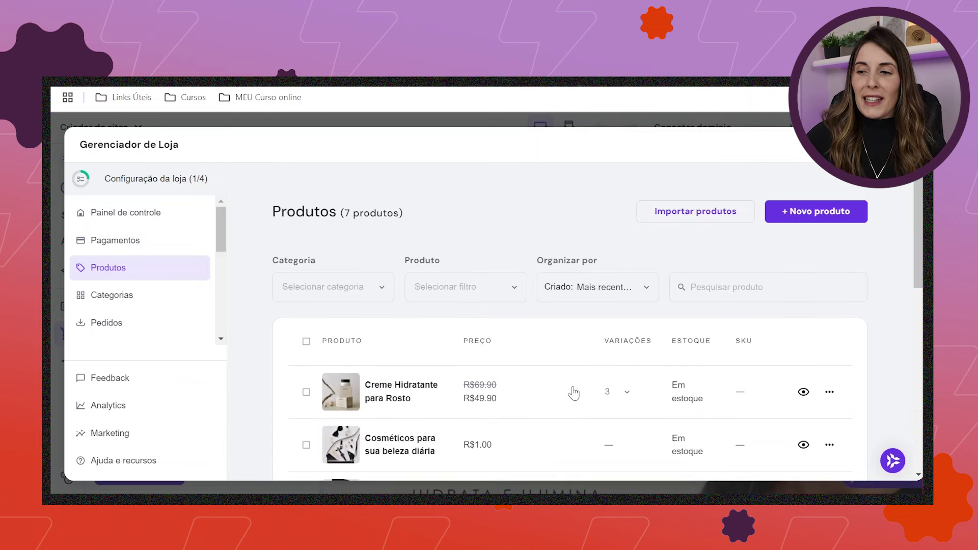
Step: Open the sample product "Cosméticos para sua beleza diária" listed below the face cream and look through its edit form
scroll(331, 303, down, 2)
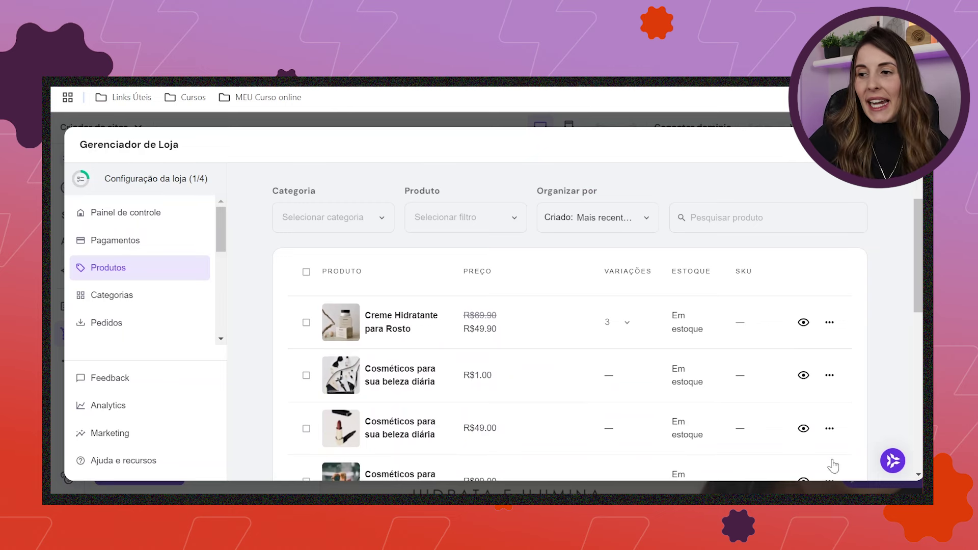
click(399, 383)
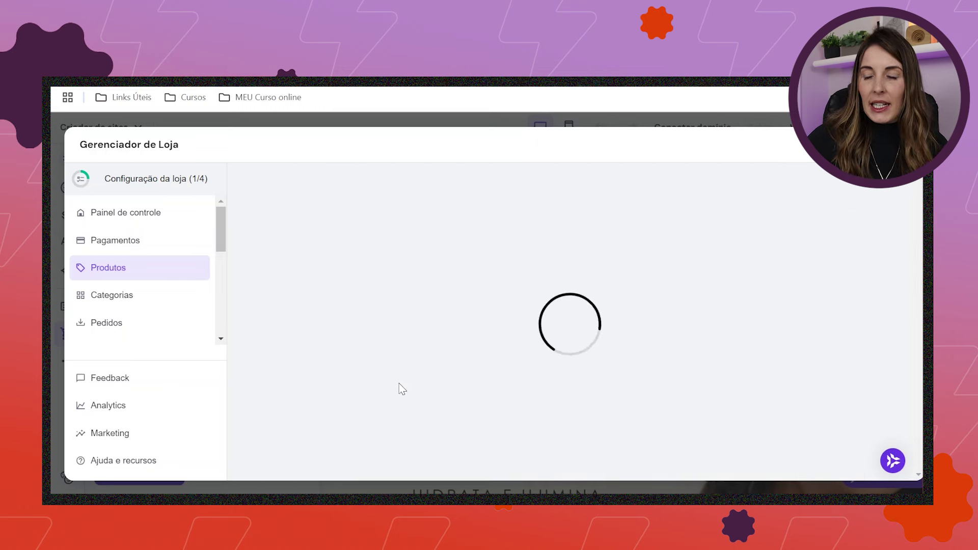
scroll(563, 338, down, 10)
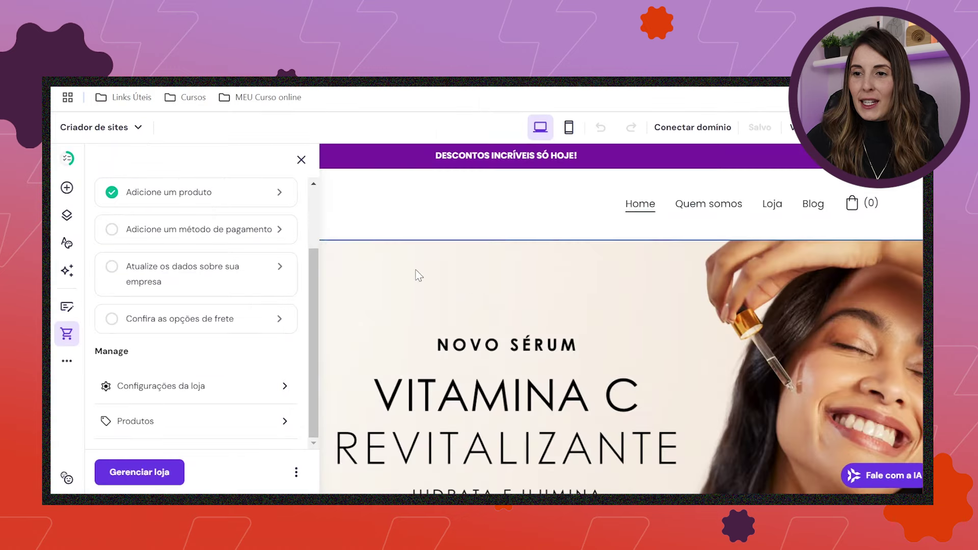
Step: Find the face cream in the home page's product grid and open its product page in the site editor
click(419, 275)
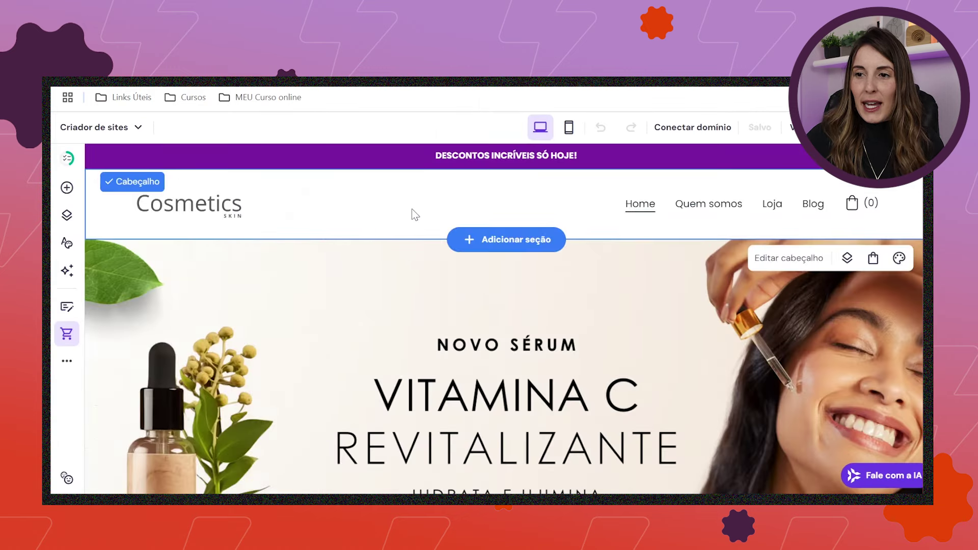
scroll(895, 274, down, 6)
scroll(897, 283, down, 3)
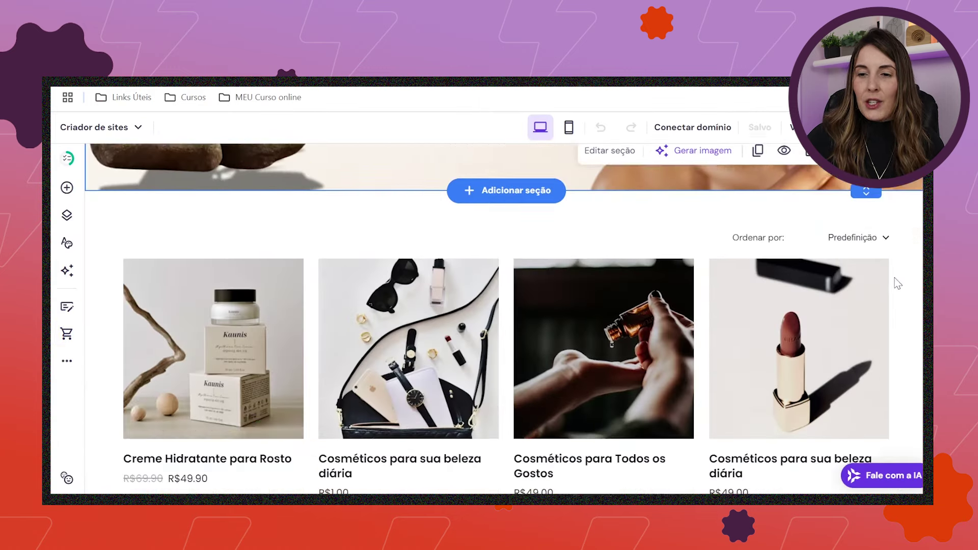
click(221, 315)
scroll(846, 326, up, 5)
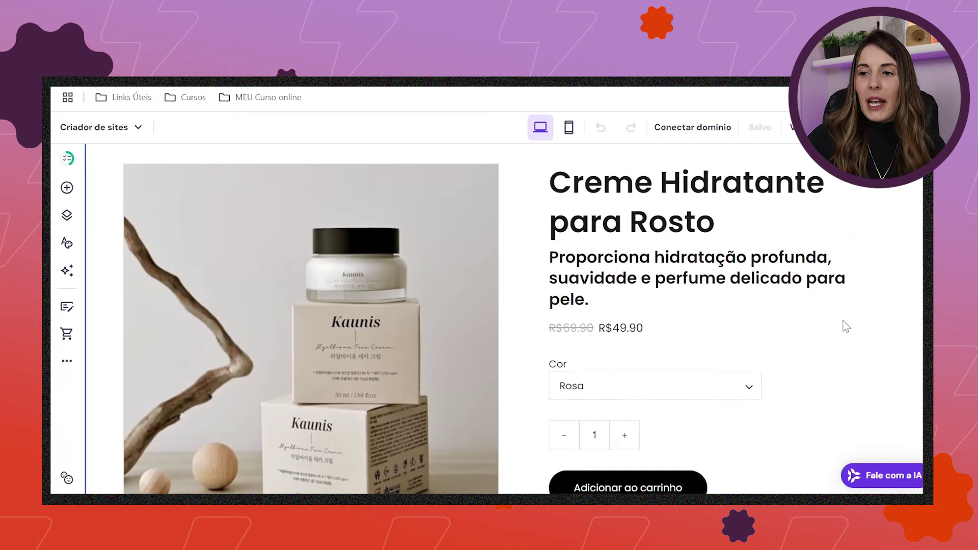
scroll(377, 218, up, 2)
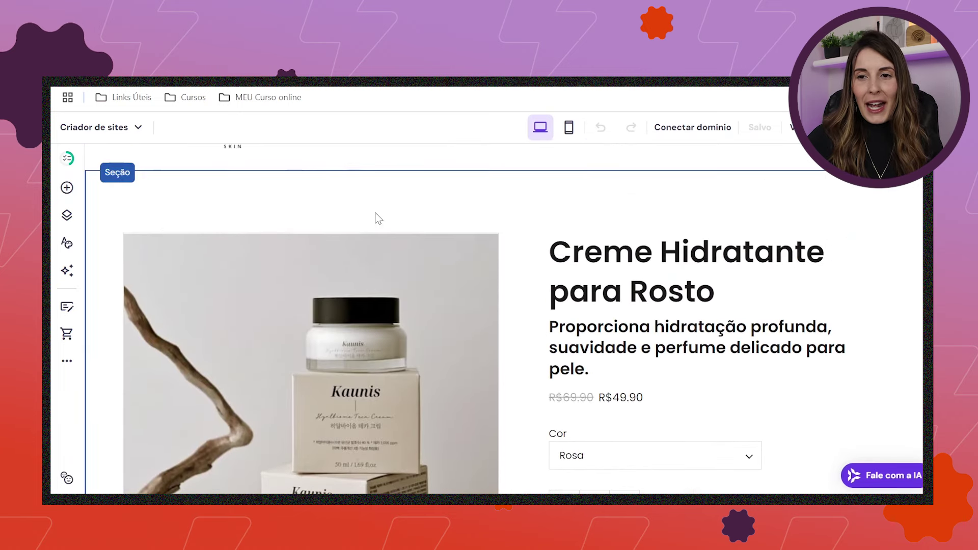
scroll(729, 285, down, 2)
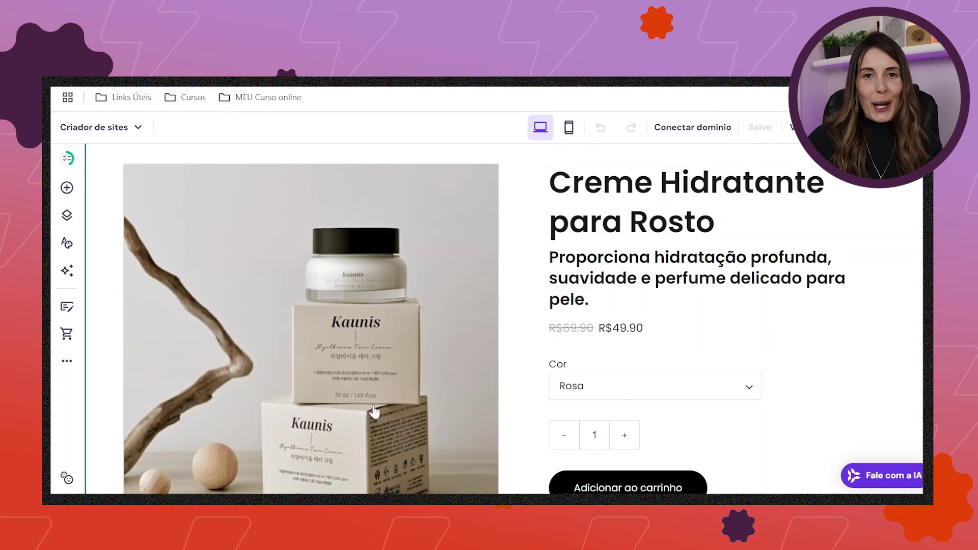
Step: Check the available "Cor" choices on the face cream's product page
click(589, 390)
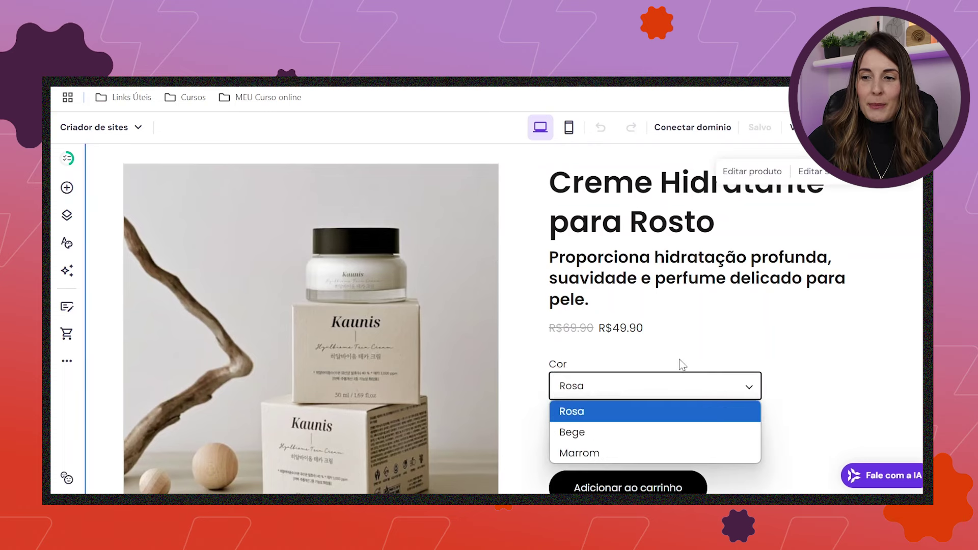
scroll(663, 365, down, 2)
click(584, 320)
click(724, 401)
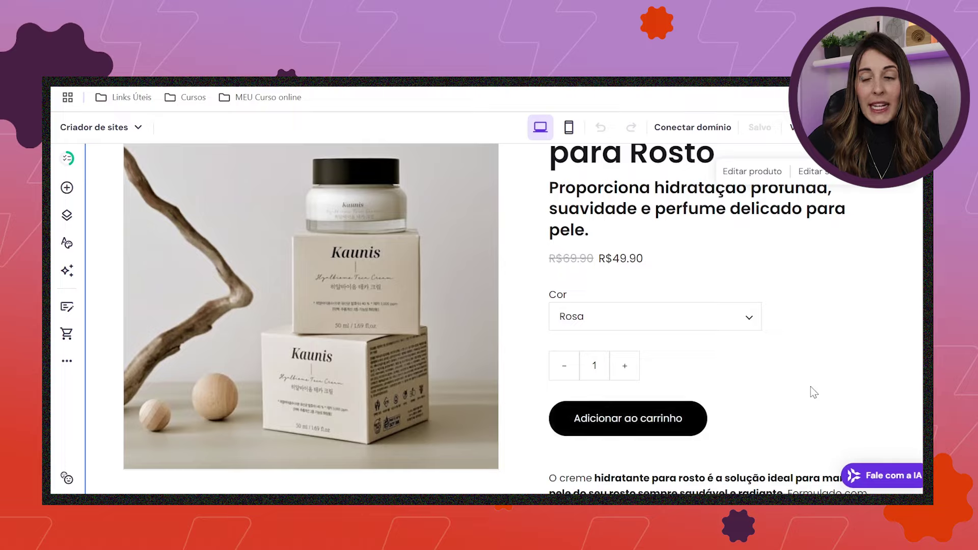
Step: Review the face cream's description down to the page footer and return to the page header
scroll(683, 385, down, 4)
scroll(645, 372, down, 6)
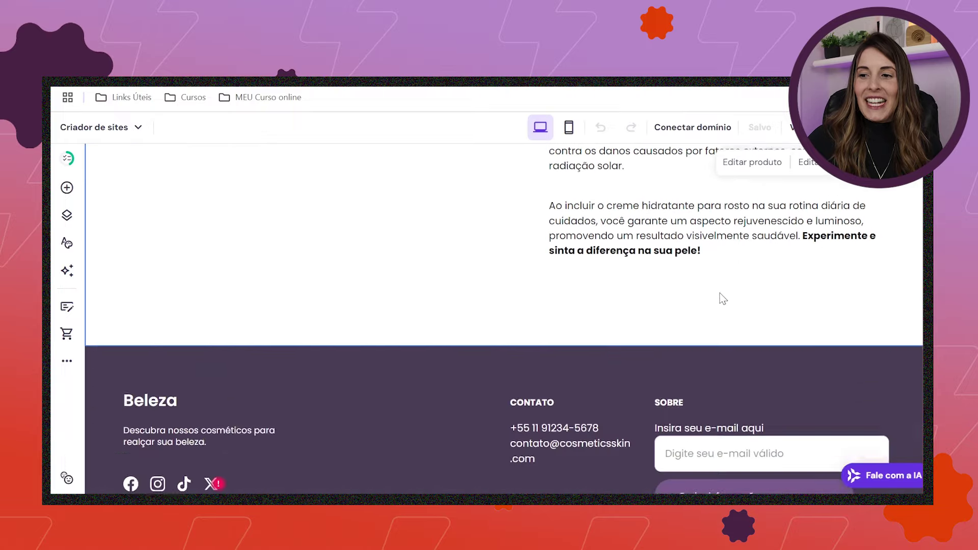
scroll(758, 306, up, 4)
scroll(793, 326, up, 5)
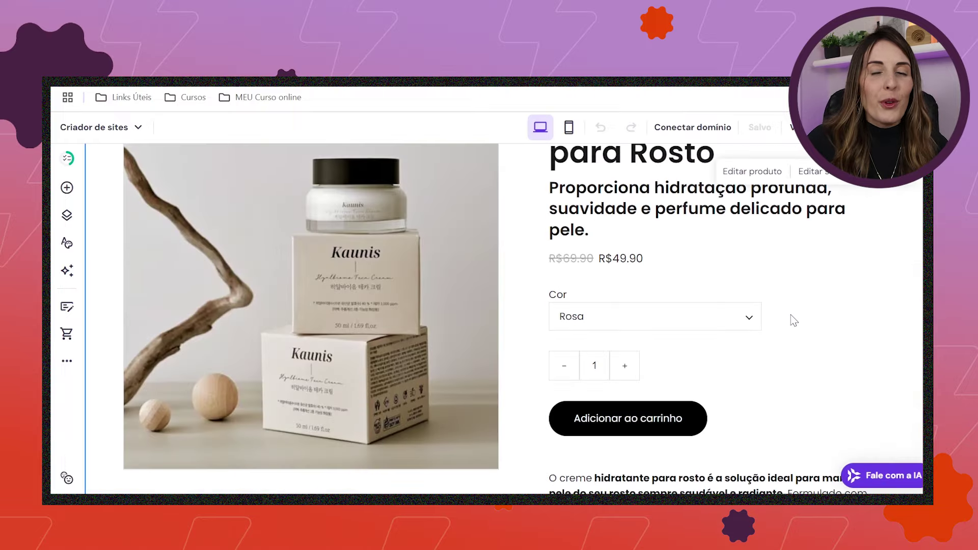
scroll(659, 289, up, 4)
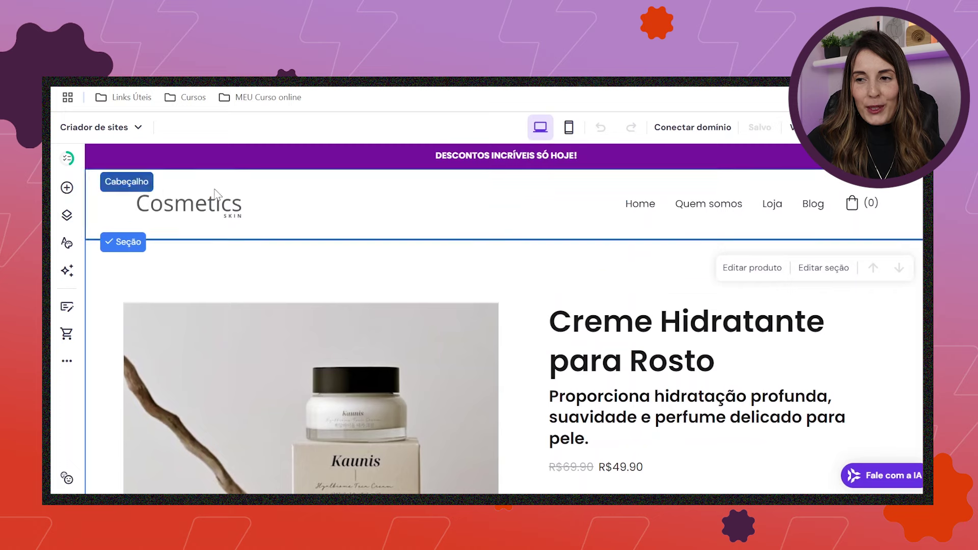
Step: Go back to the Home page and view the product grid below the banner
click(640, 204)
scroll(713, 349, down, 10)
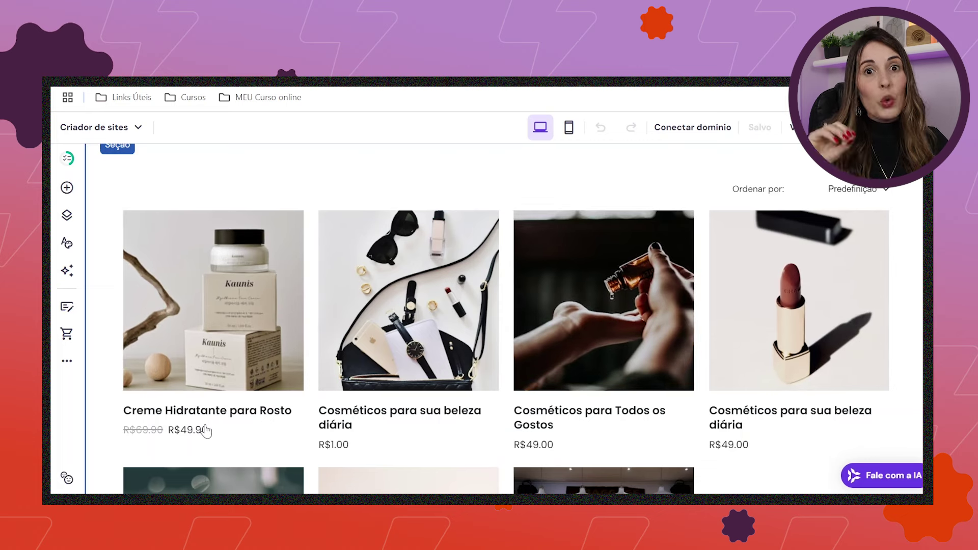
scroll(728, 360, up, 2)
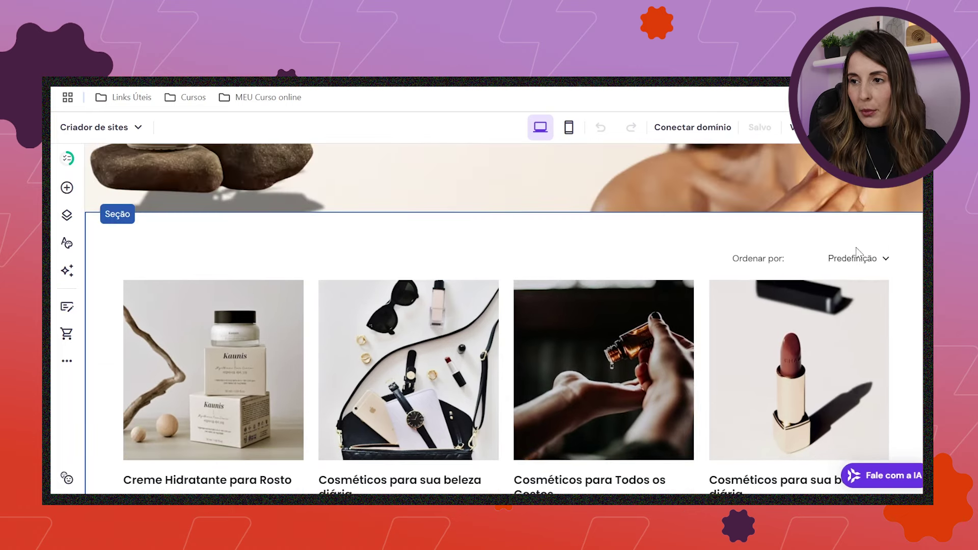
Step: Turn on the add-to-bag button for the home page's product grid section
click(853, 222)
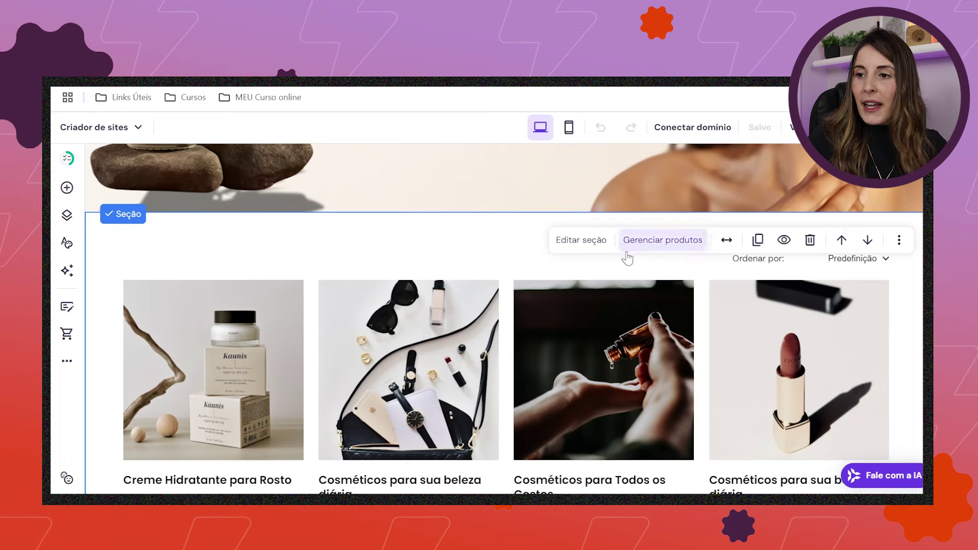
click(581, 240)
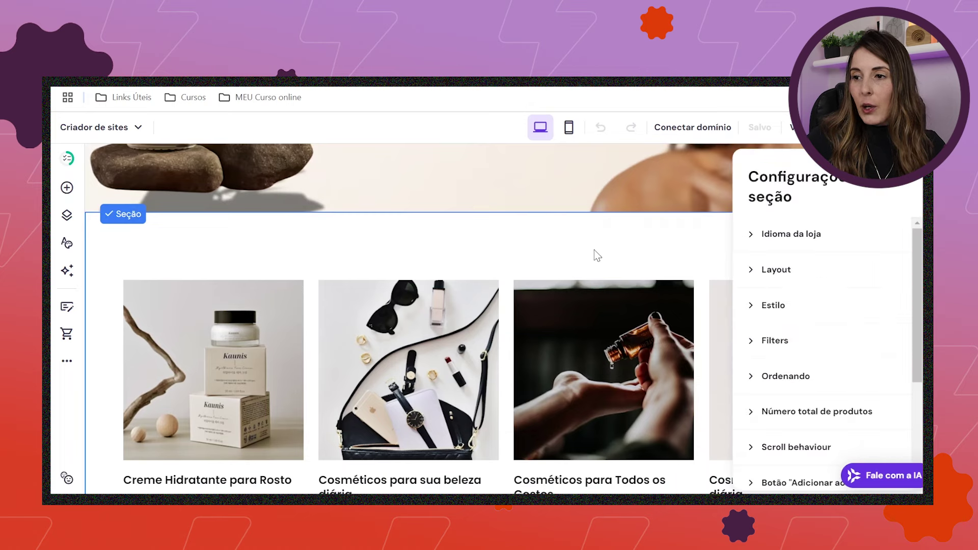
scroll(826, 294, down, 3)
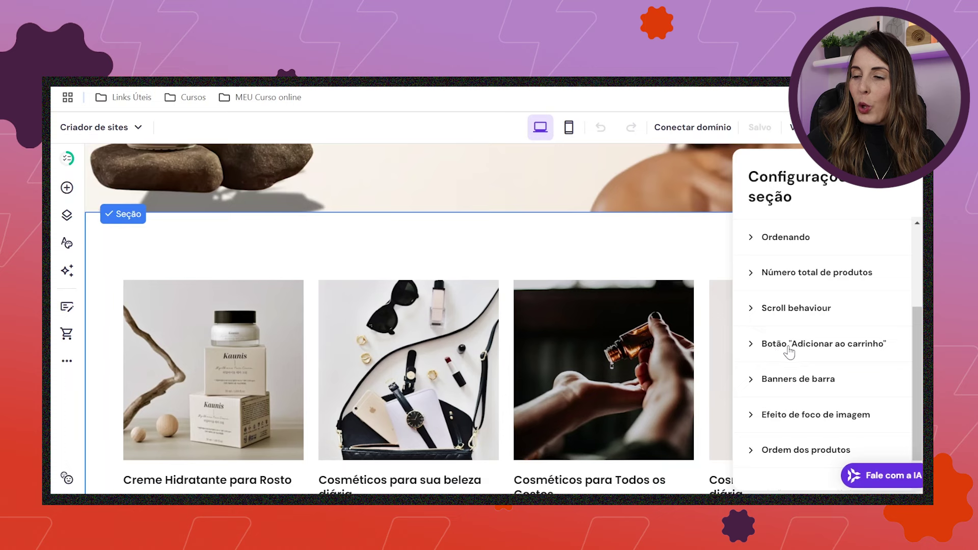
click(791, 350)
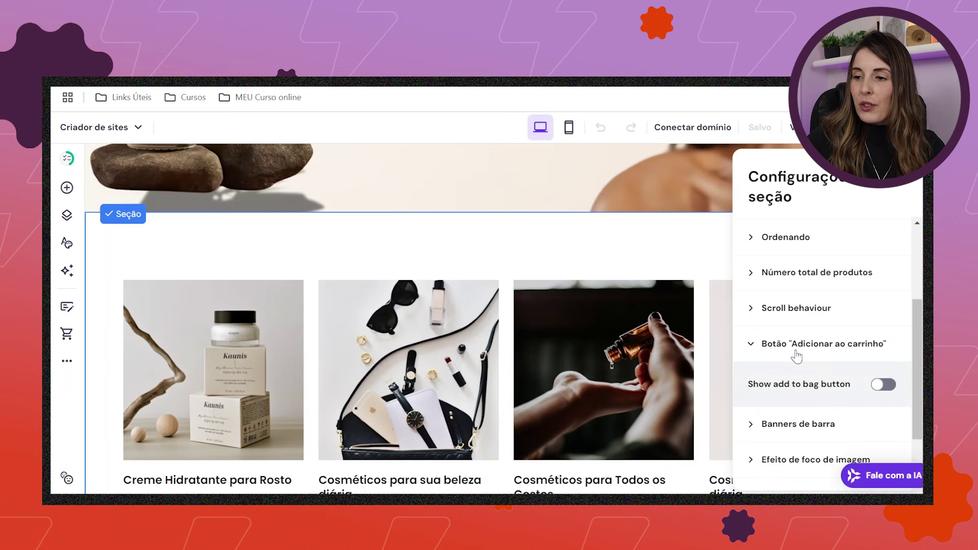
click(884, 391)
scroll(846, 366, down, 4)
scroll(826, 342, up, 1)
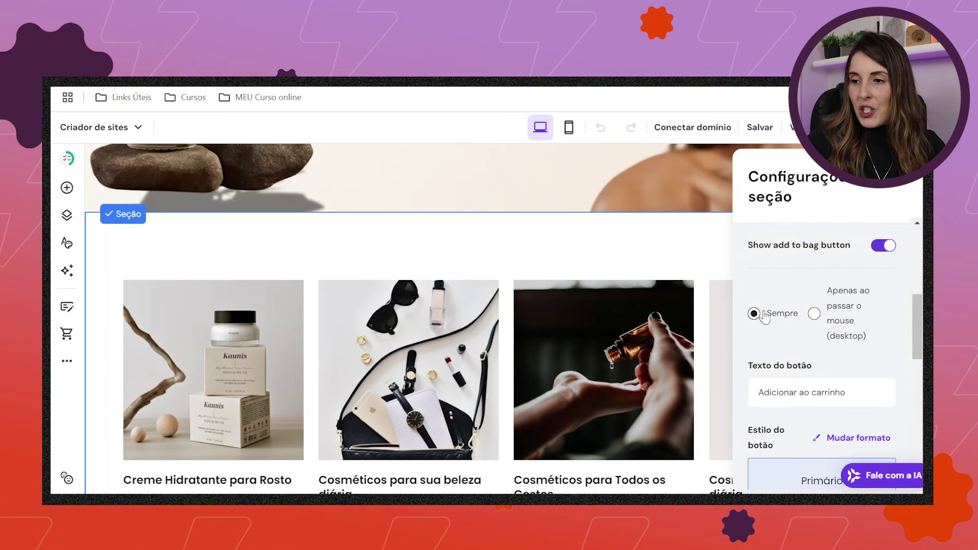
Step: Set the product grid's add-to-bag button text to "Comprar"
scroll(822, 337, down, 1)
click(836, 322)
drag(854, 324, 768, 326)
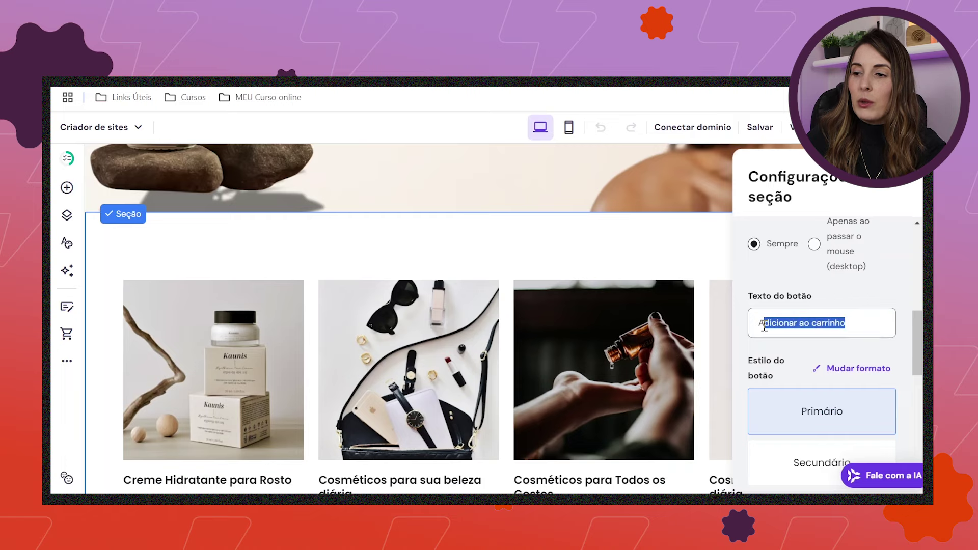
text(Comprar)
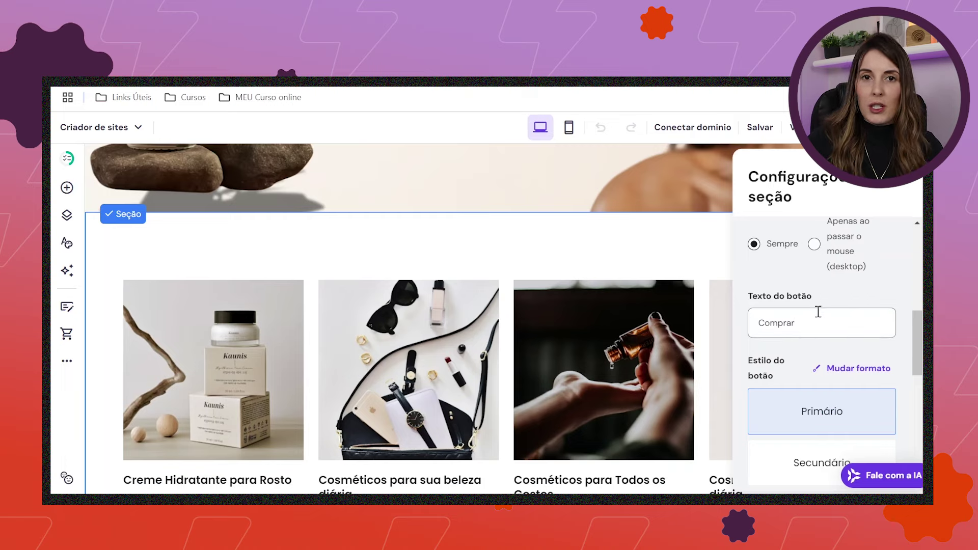
Step: Set the "Comprar" buttons to Medium size after trying the other sizes, and close the section settings
scroll(825, 313, down, 8)
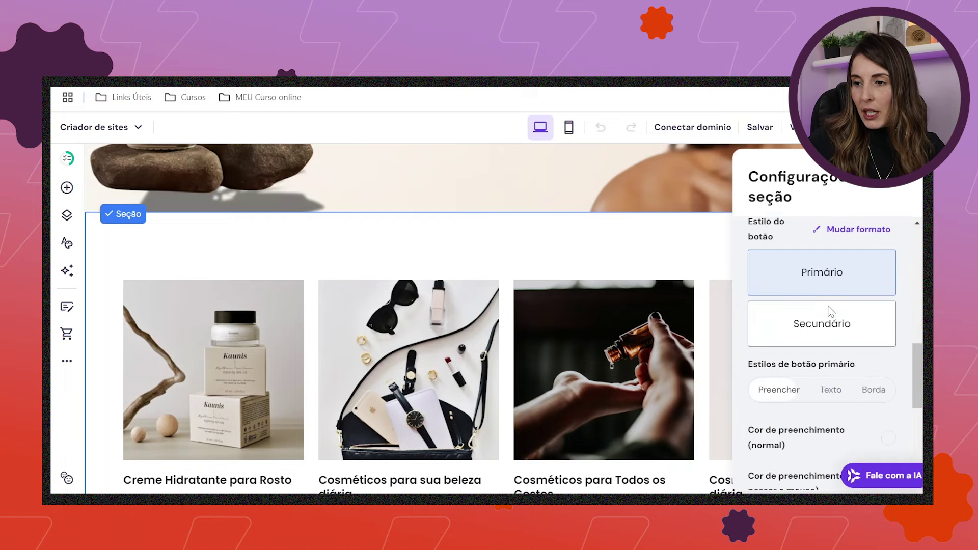
scroll(901, 316, up, 3)
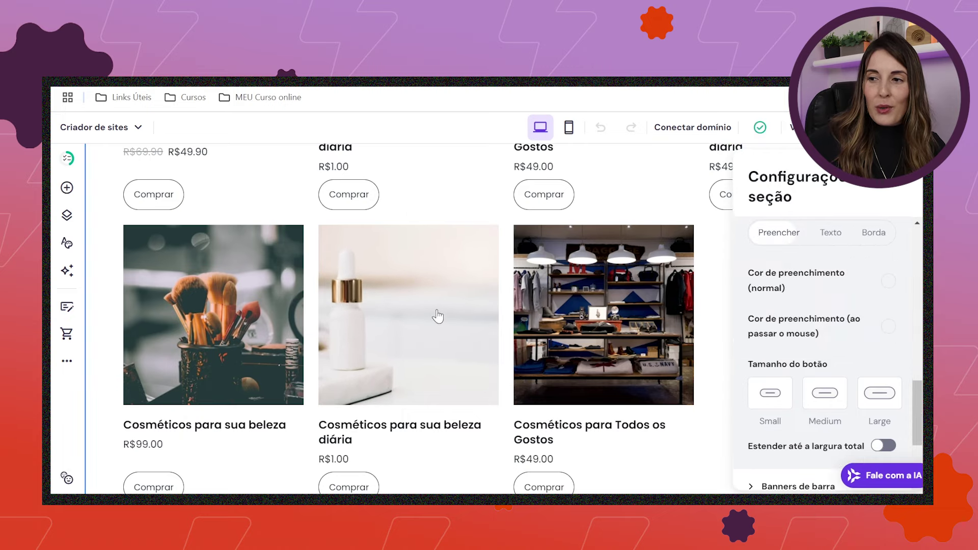
scroll(903, 326, up, 2)
scroll(856, 398, down, 2)
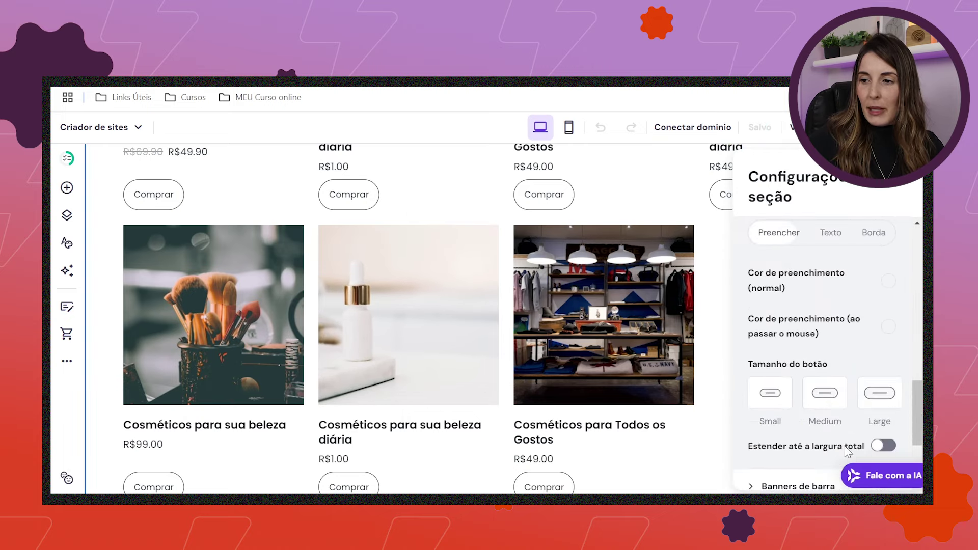
click(775, 403)
click(828, 397)
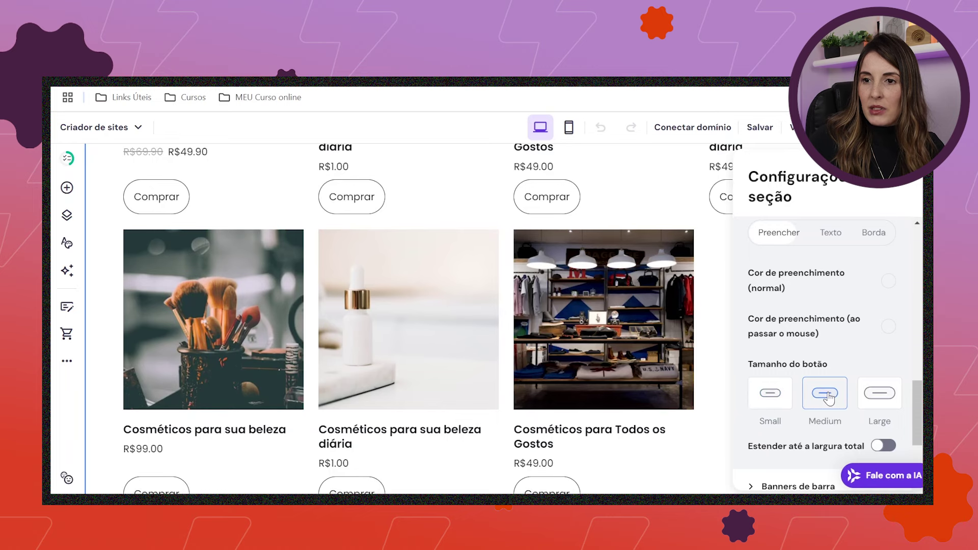
click(883, 397)
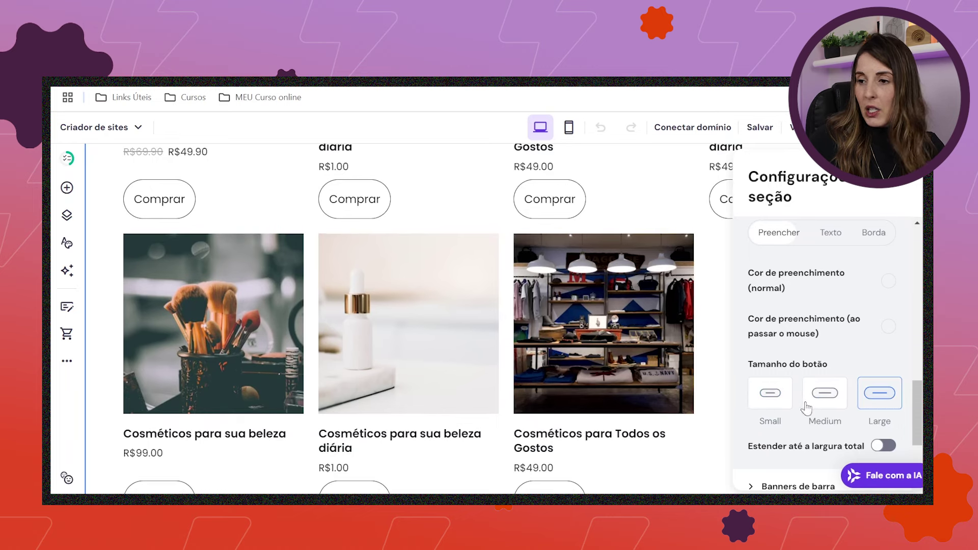
click(823, 398)
scroll(866, 341, up, 3)
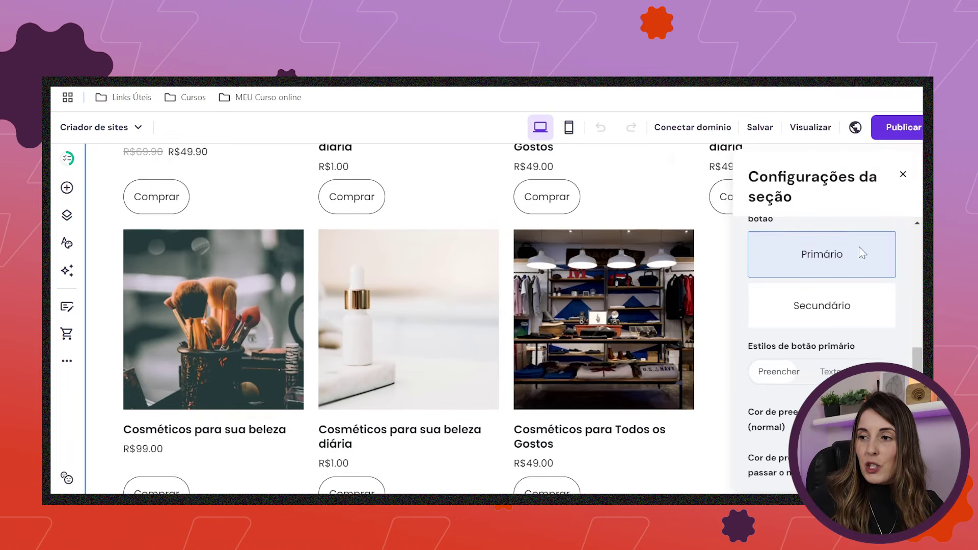
click(903, 174)
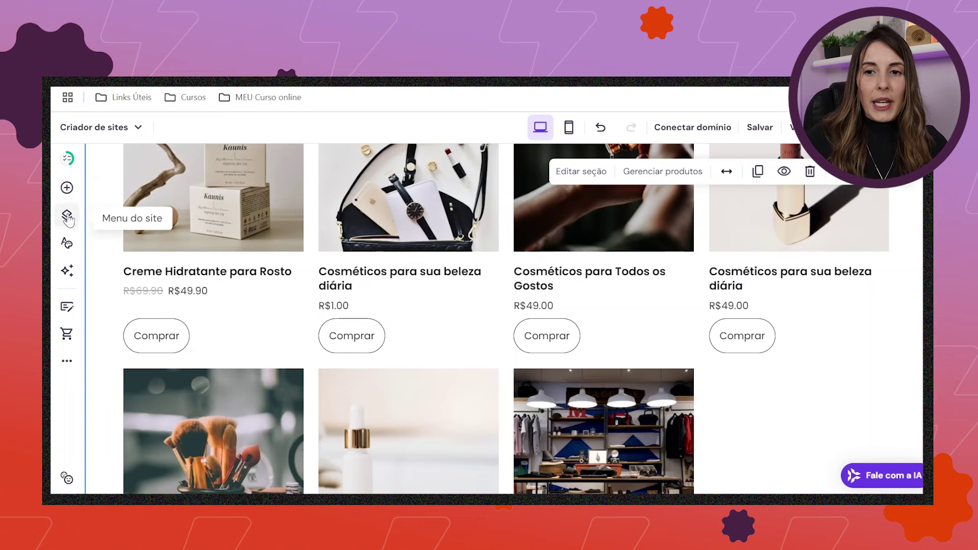
Step: Compare the site's page list with the header navigation and add a page using the Loja virtual template with the "Navegar por" sidebar
click(71, 220)
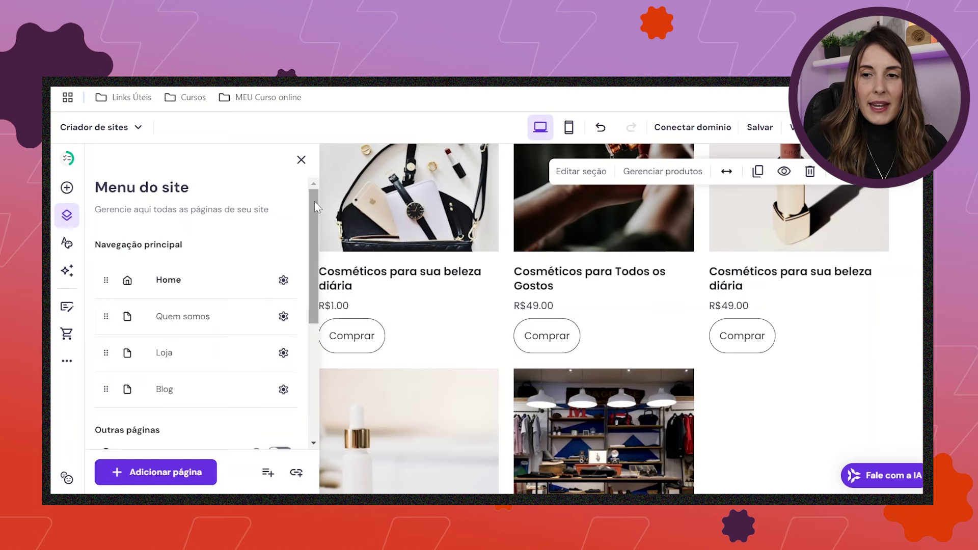
scroll(314, 201, down, 2)
scroll(886, 291, up, 5)
scroll(885, 291, up, 4)
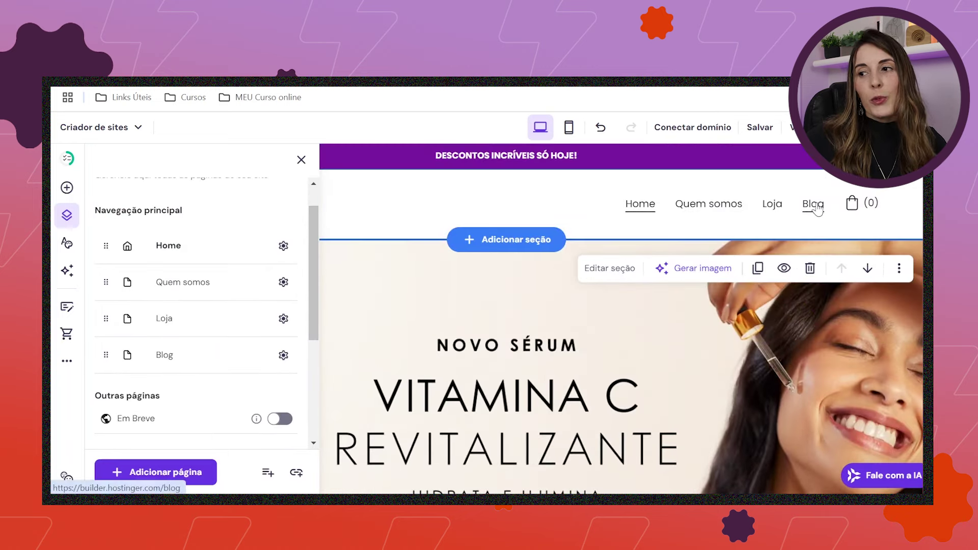
scroll(252, 265, down, 3)
scroll(265, 314, up, 3)
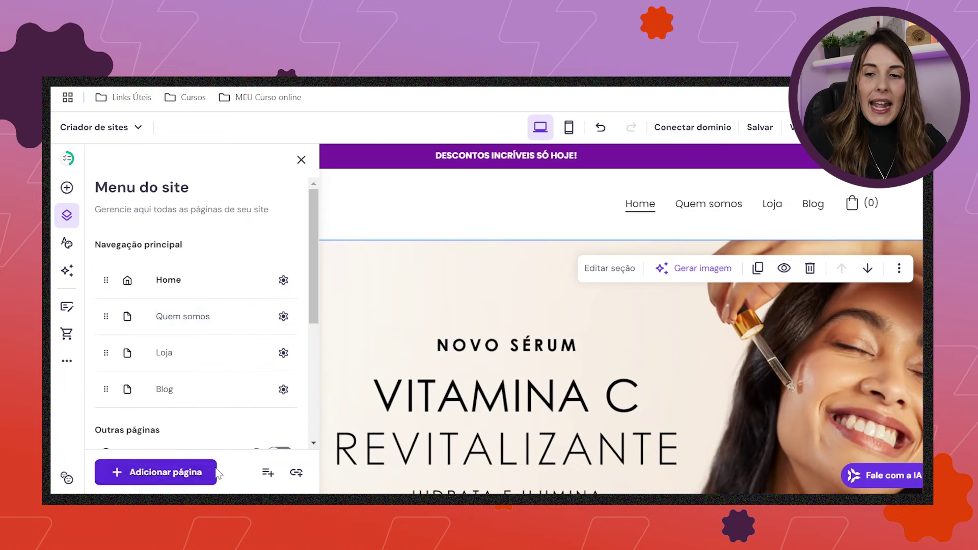
click(160, 477)
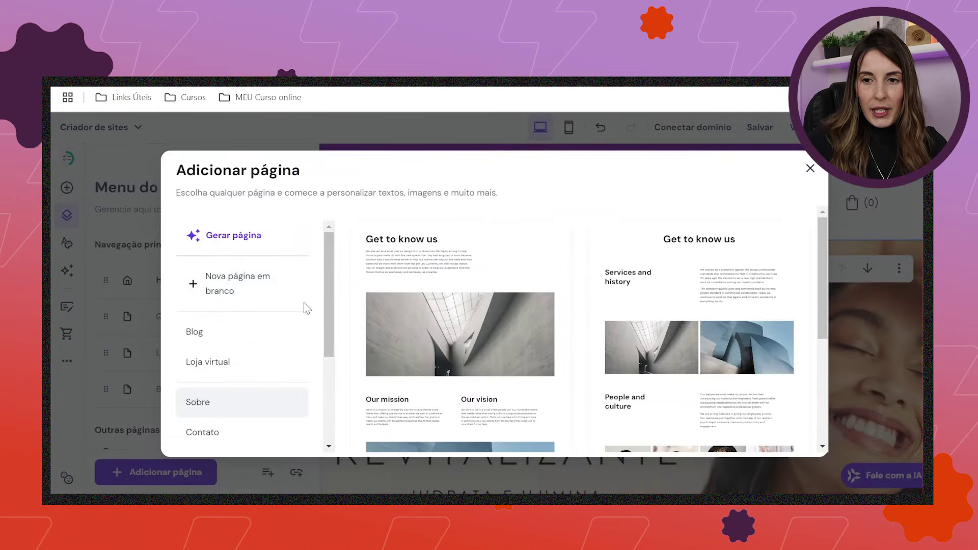
click(235, 363)
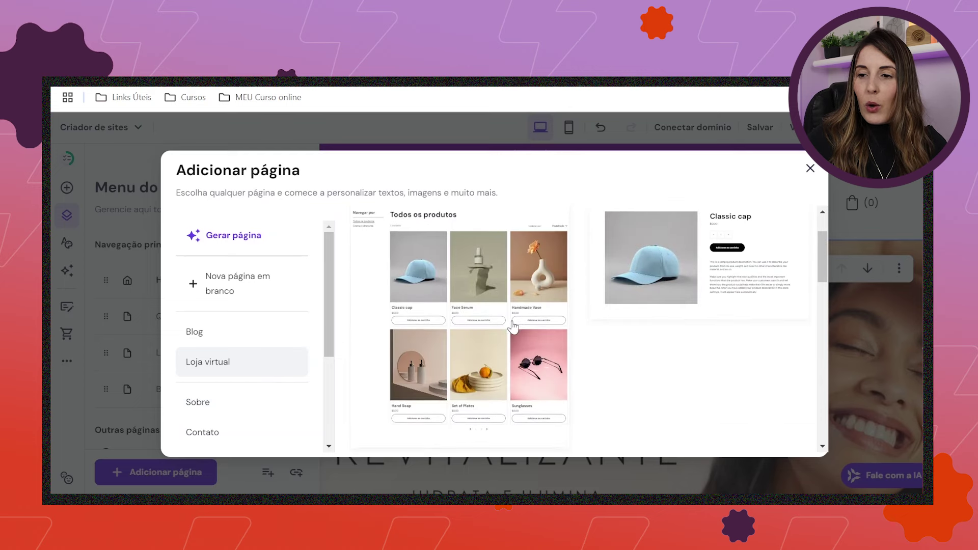
scroll(567, 345, down, 5)
scroll(662, 316, down, 5)
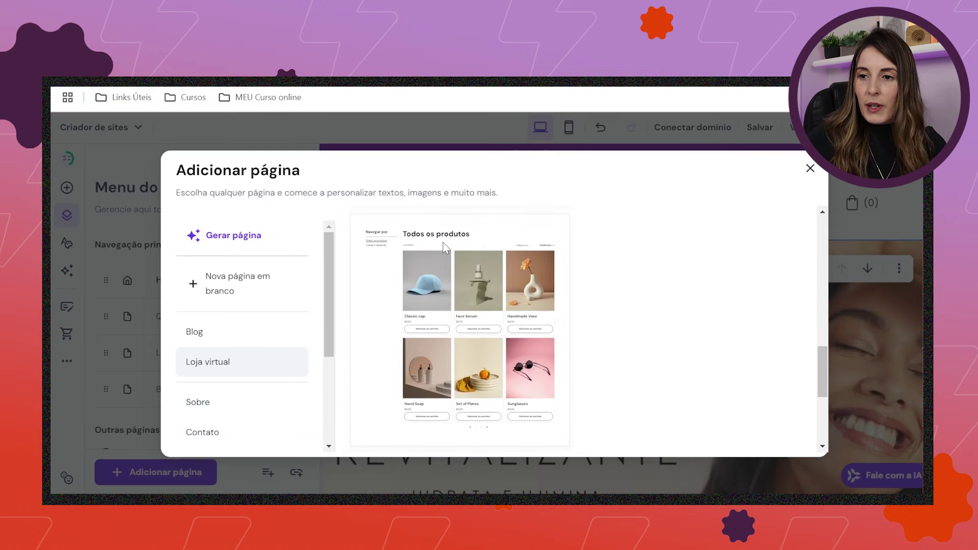
click(445, 248)
Step: Name the new store page "Cuidados Faciais" in the navigation and save its settings
drag(450, 257, 363, 258)
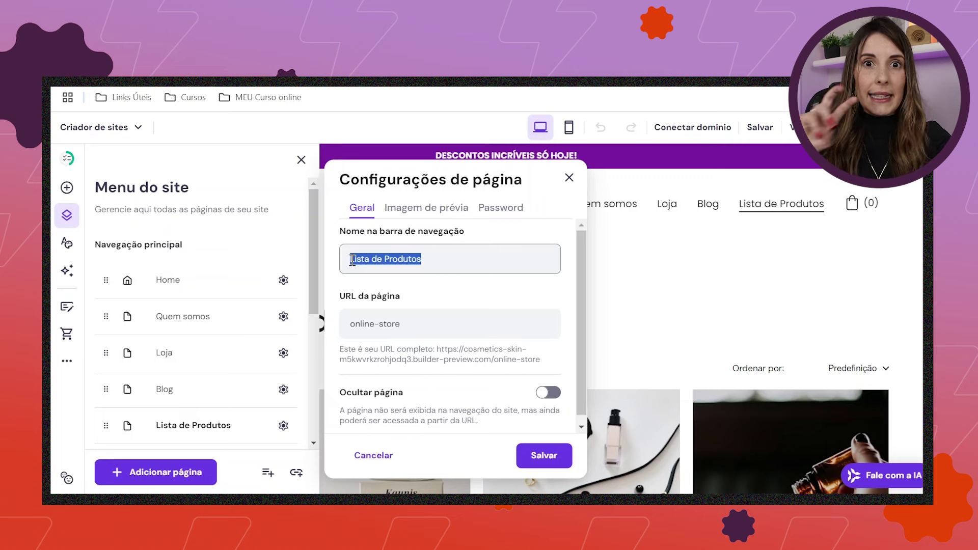
text(Cuidados)
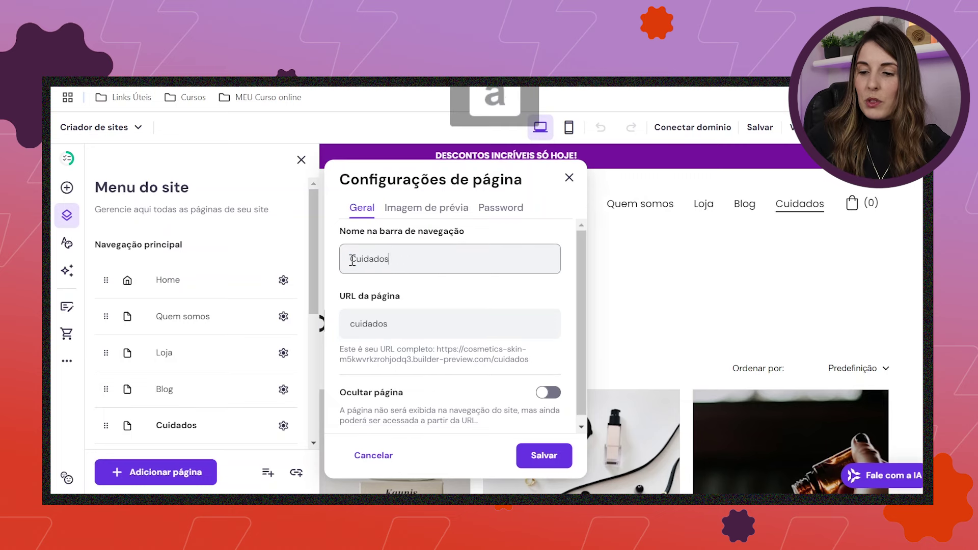
text( Faciais)
scroll(449, 357, down, 1)
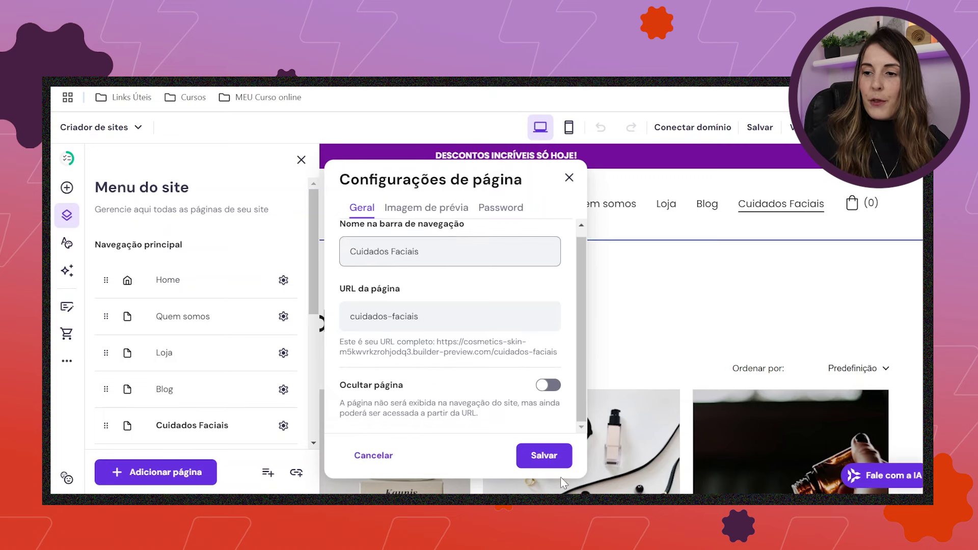
click(554, 456)
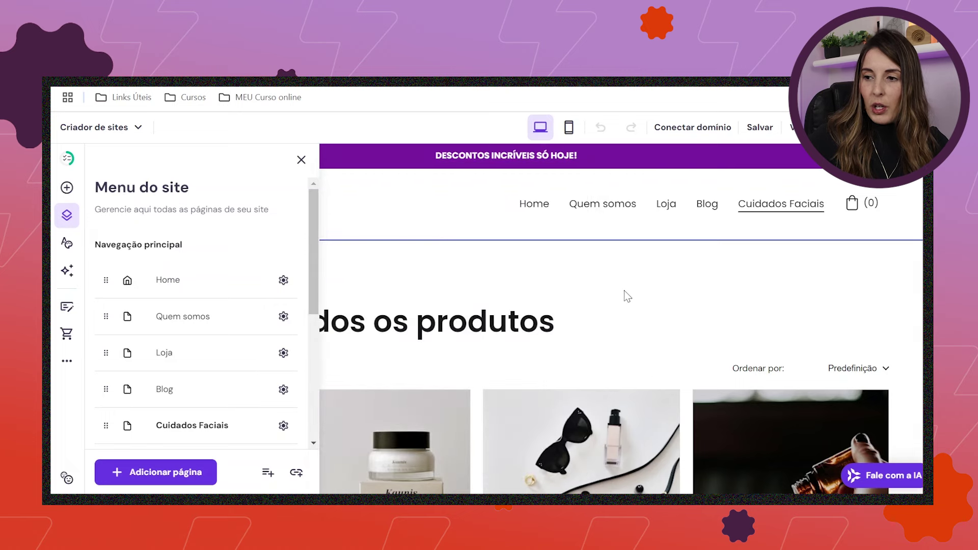
Step: Look over the product list on the Cuidados Faciais page
click(583, 310)
scroll(584, 310, down, 5)
scroll(459, 254, up, 5)
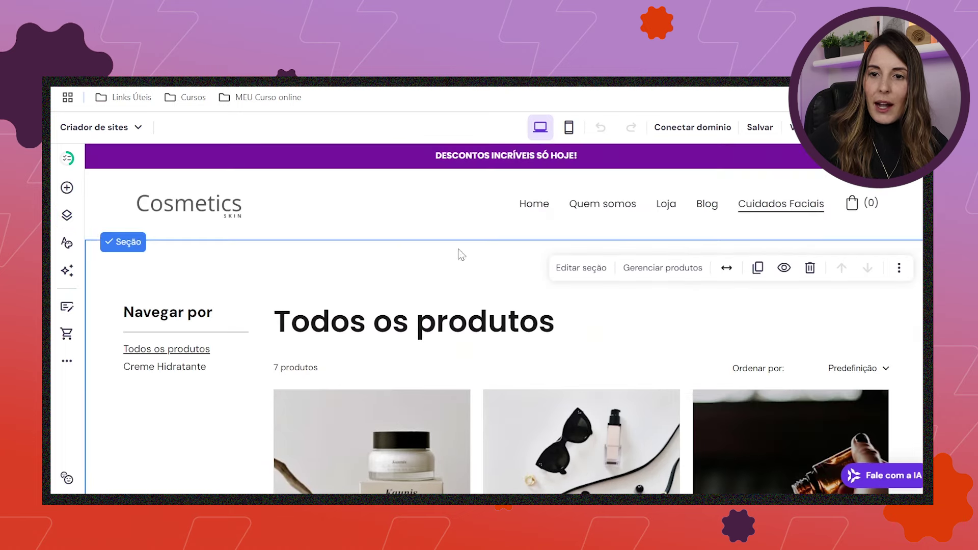
Step: Nest the Cuidados Faciais page under Loja in the main navigation and open it from the header submenu
click(67, 215)
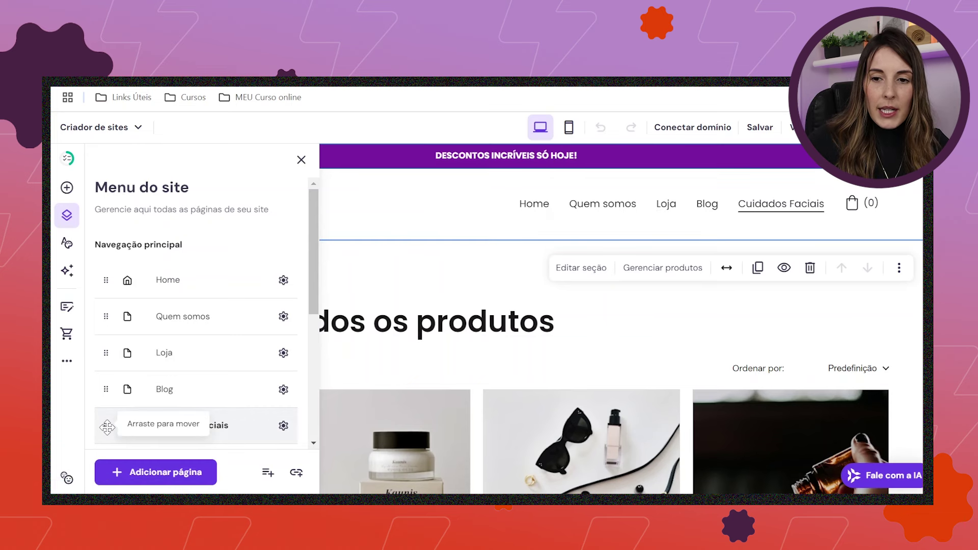
drag(106, 424, 137, 374)
mouse_move(780, 205)
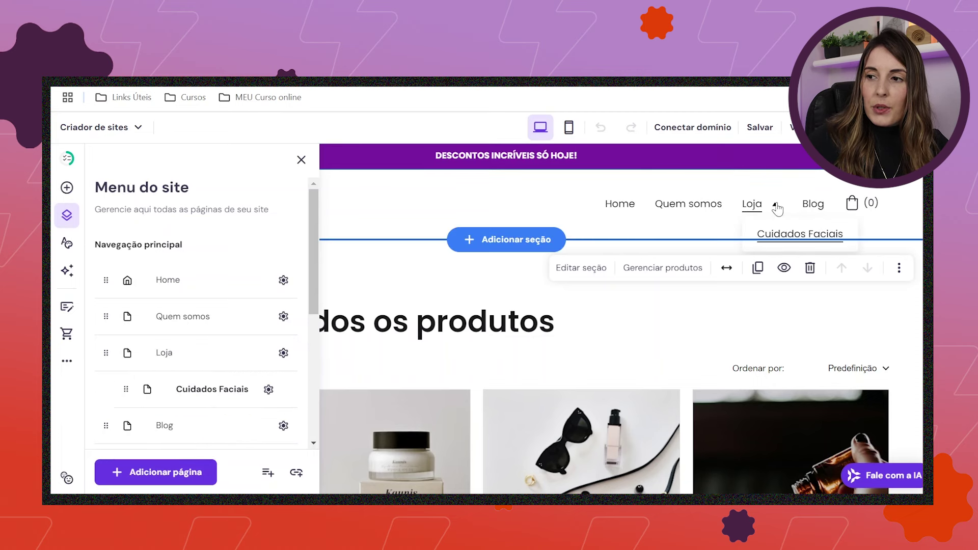
click(782, 239)
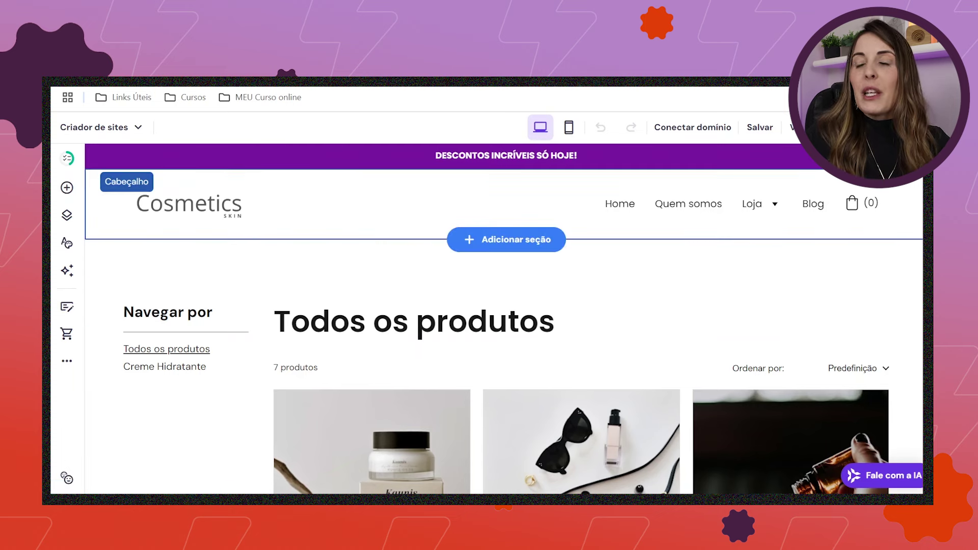
Step: Open the Blog page and review the post "Dicas essenciais para escolher os melhores cosméticos para sua pele" in the editor
click(815, 206)
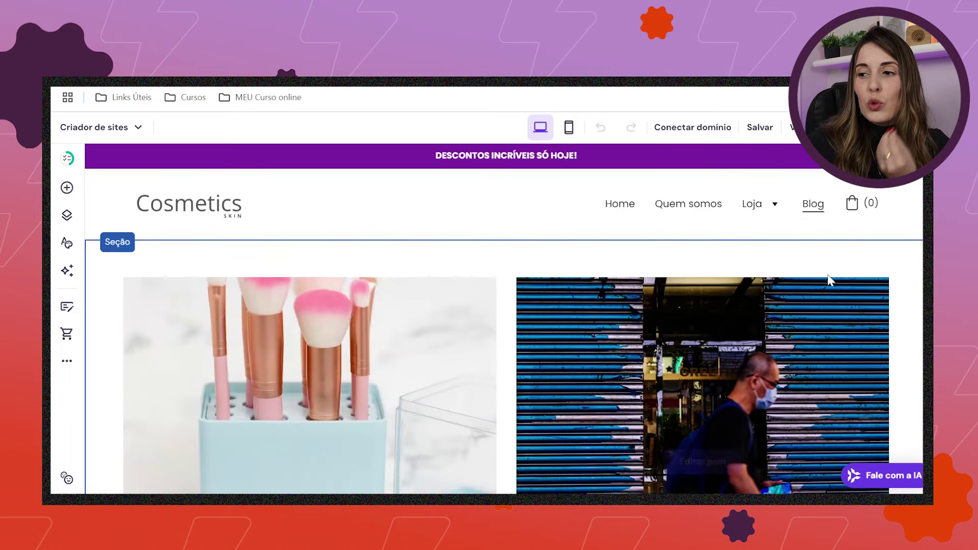
scroll(829, 277, down, 4)
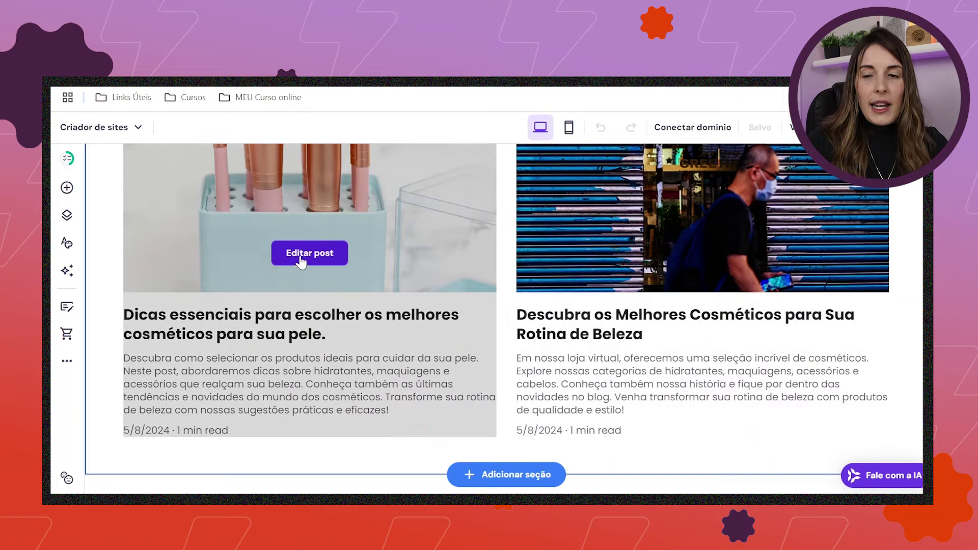
click(308, 258)
scroll(509, 280, down, 2)
scroll(437, 321, down, 3)
scroll(793, 280, down, 3)
scroll(766, 290, up, 5)
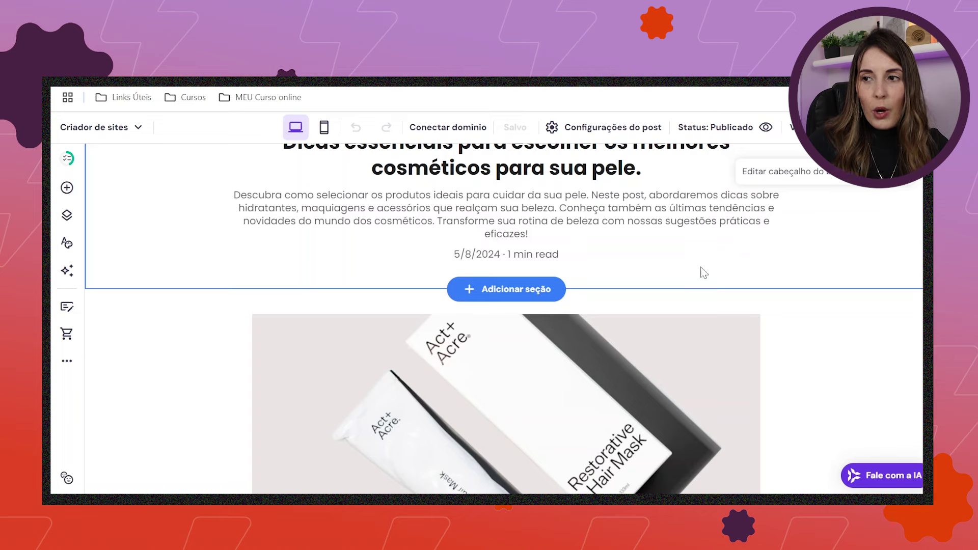
scroll(705, 273, up, 3)
Step: Return to the Blog page and look over the posts listed there
click(812, 204)
scroll(810, 315, down, 5)
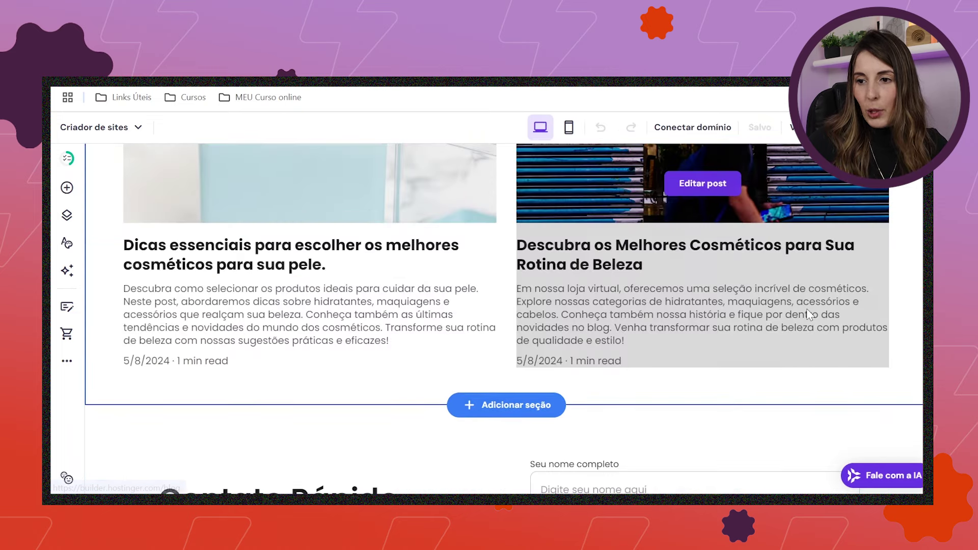
scroll(442, 260, up, 3)
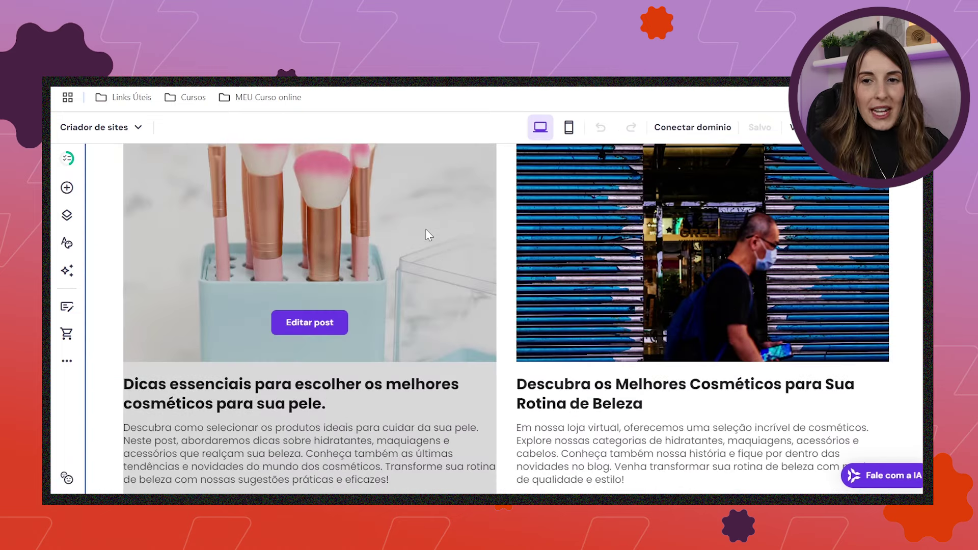
Step: Start a new AI-written blog post with a Casual tone of voice and a length of 800-1000 palavras
click(70, 313)
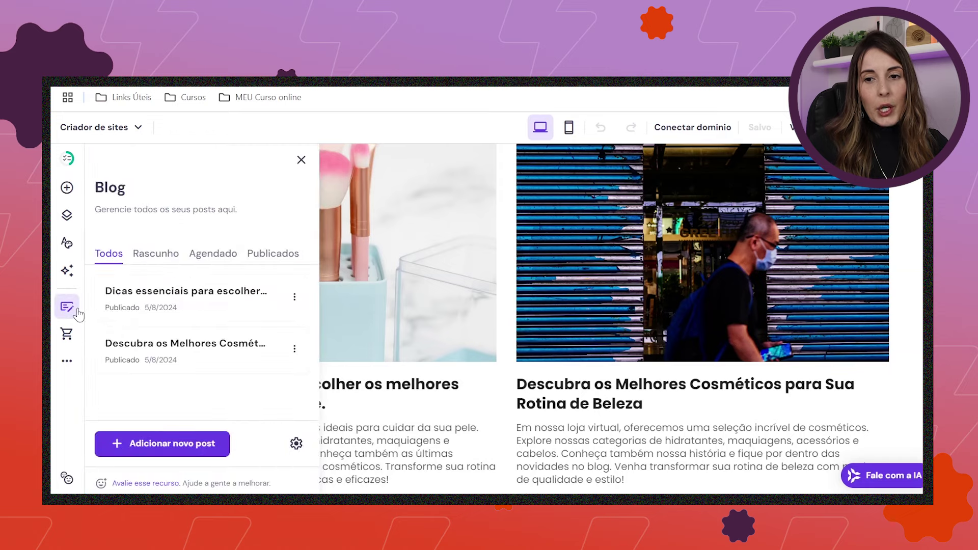
click(151, 448)
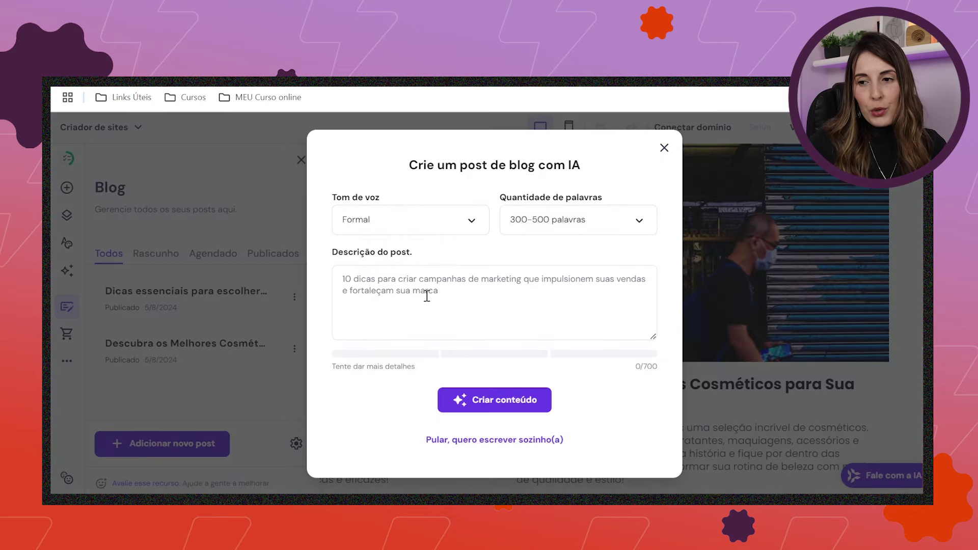
click(432, 277)
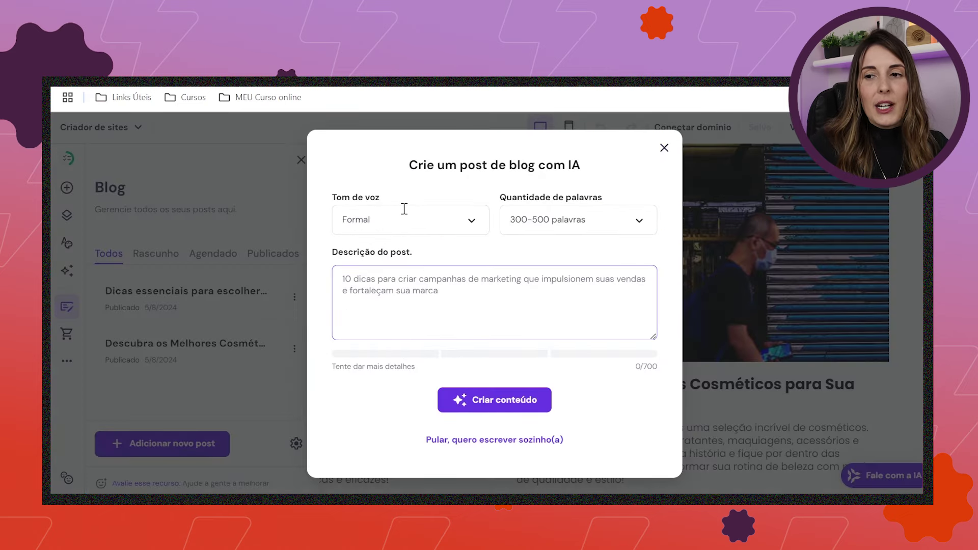
click(436, 219)
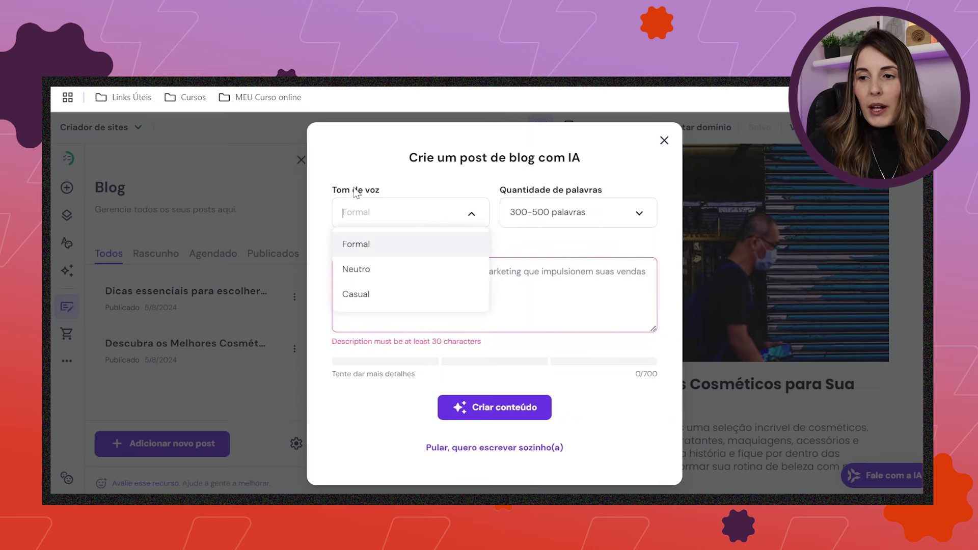
click(372, 298)
click(528, 221)
click(530, 265)
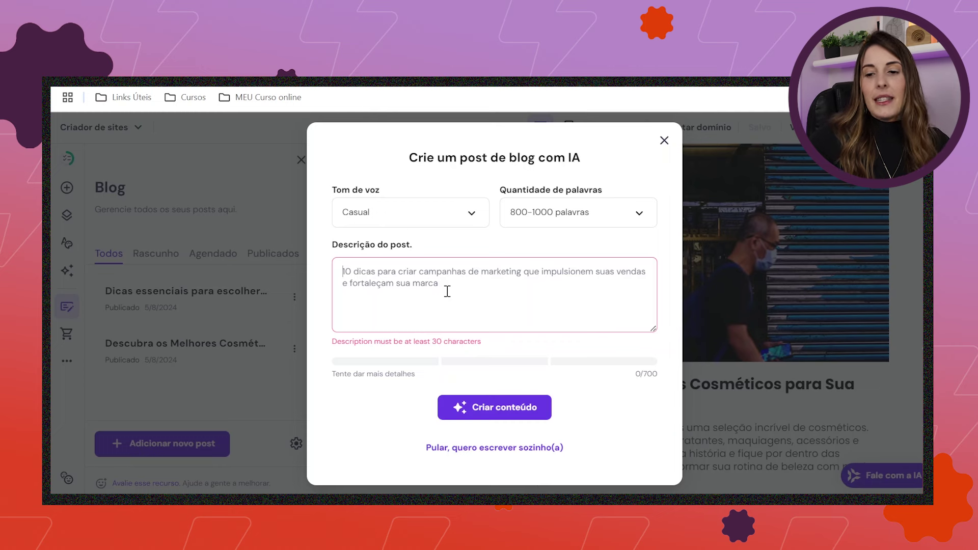
Step: Generate the post from a description requesting "10 dicas de como cuidar da pele no verão" with the keyword "como cuidar da pele"
text(Quero que crie um artigo com 10 dicas de como cuidar da pele no verão. Quero que use a palavra-chave como cuidar da pele.)
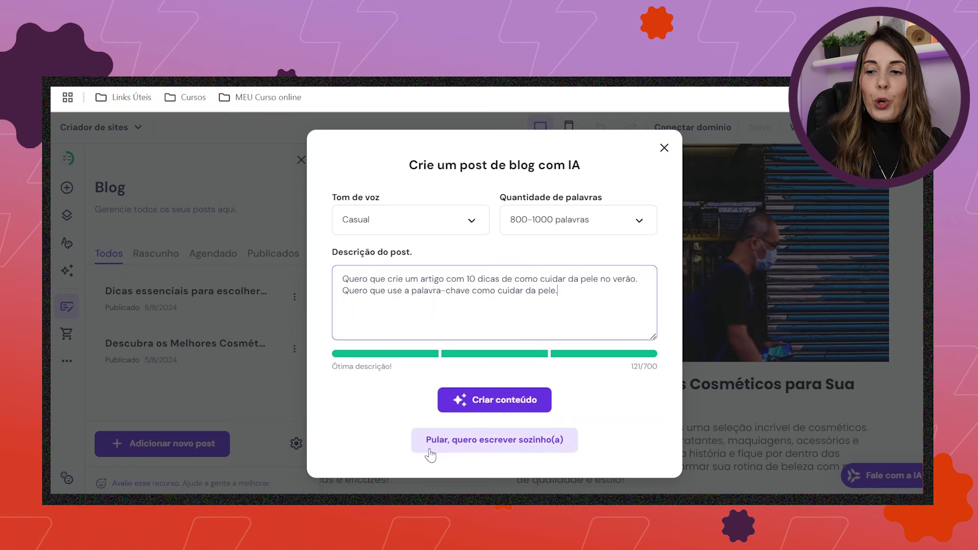
click(518, 403)
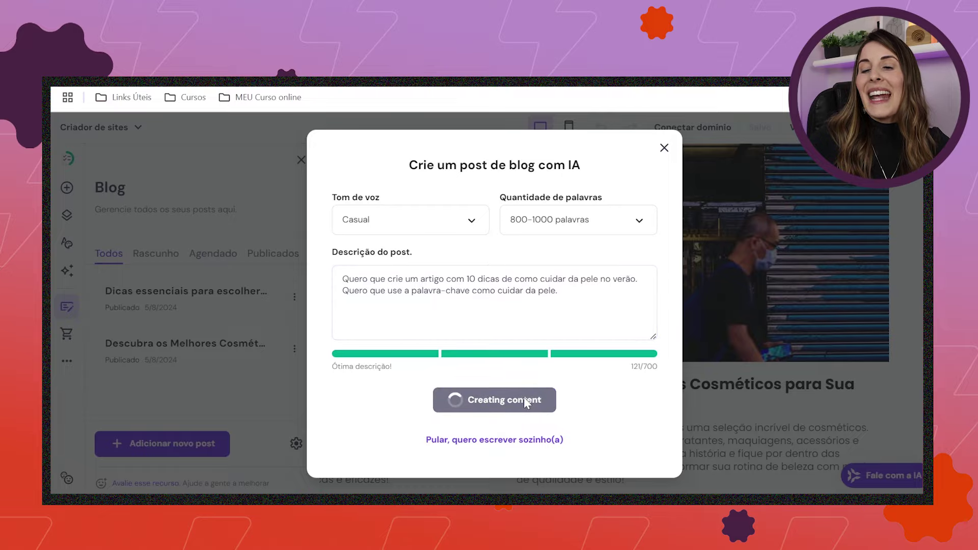
Step: Read through the generated post's headings and body text
scroll(850, 280, down, 8)
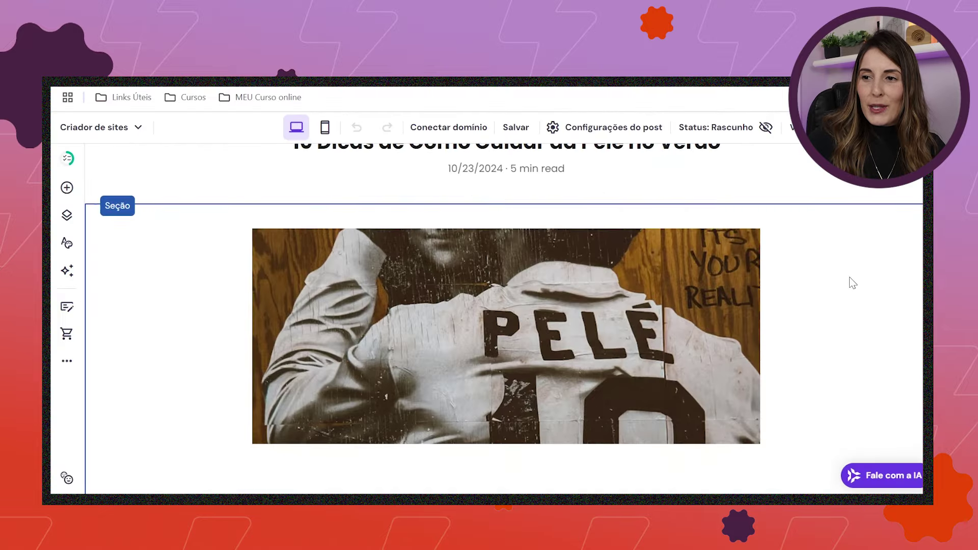
scroll(849, 276, down, 15)
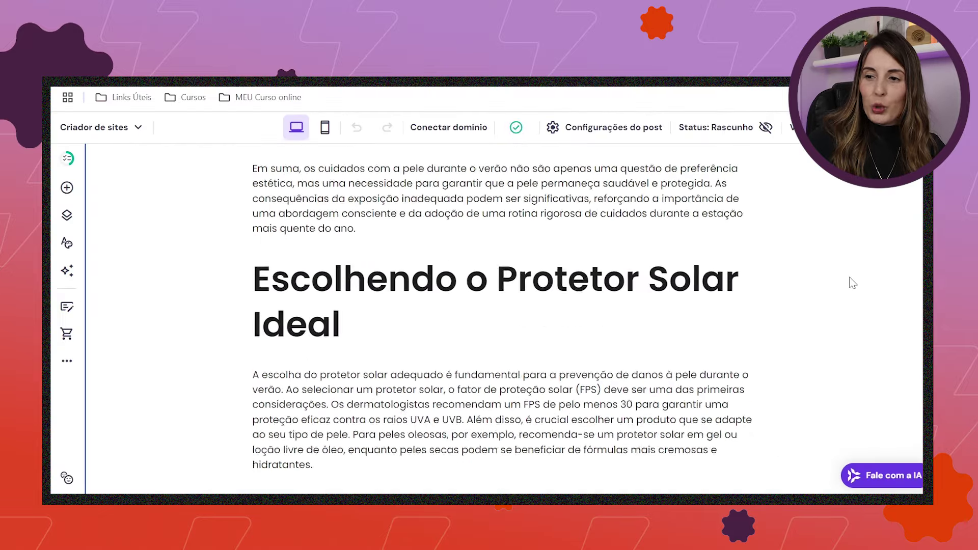
scroll(849, 277, down, 15)
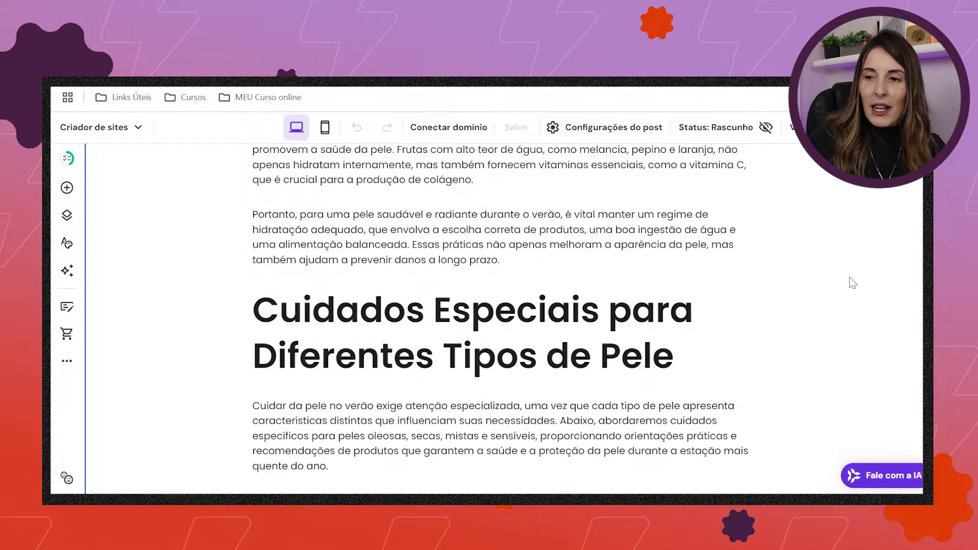
scroll(849, 277, down, 5)
scroll(867, 338, up, 10)
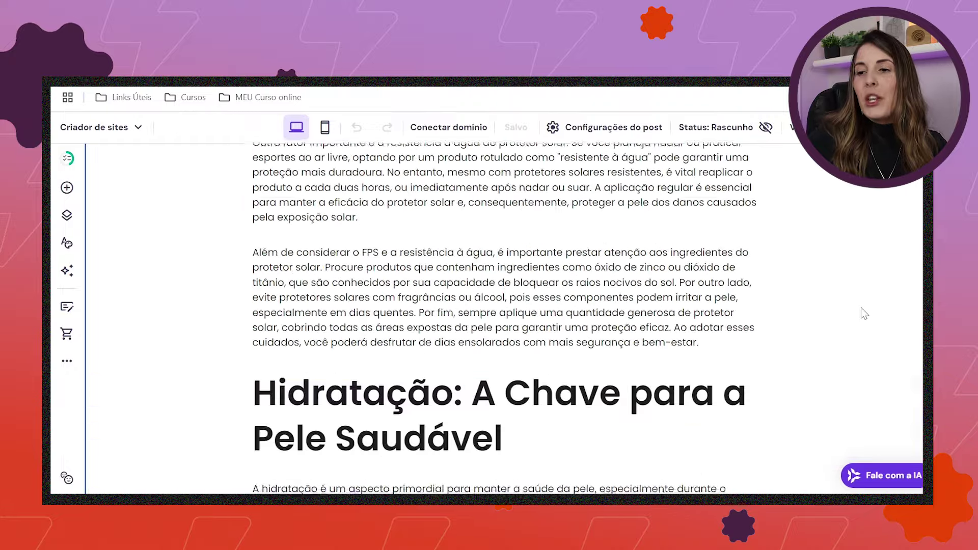
scroll(865, 313, up, 15)
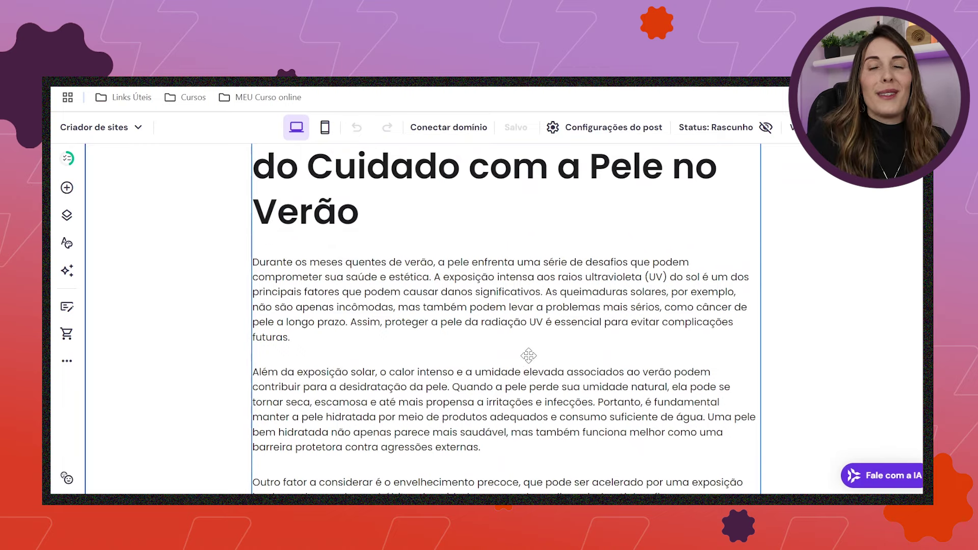
Step: Select the cover image below the title "10 Dicas de Como Cuidar da Pele no Verão"
scroll(529, 355, up, 5)
scroll(536, 311, up, 4)
click(532, 371)
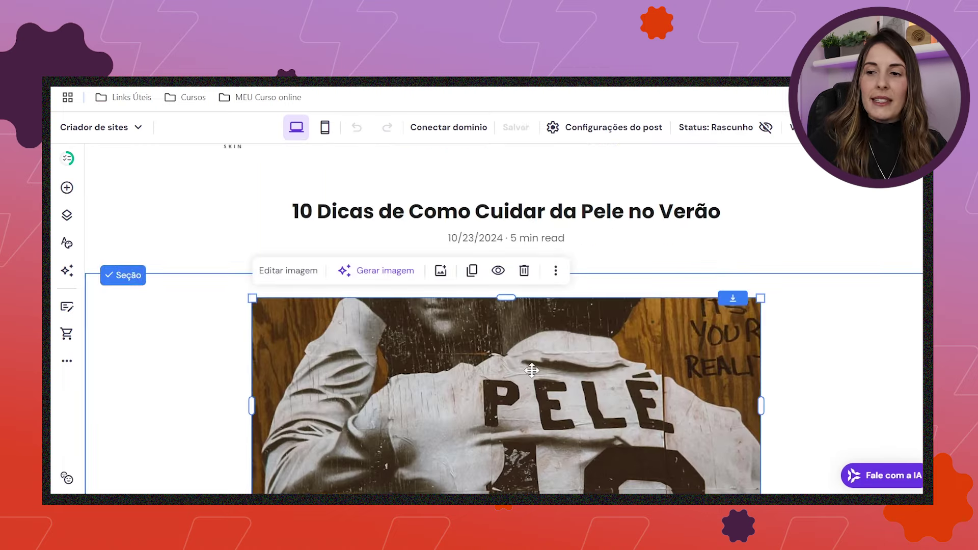